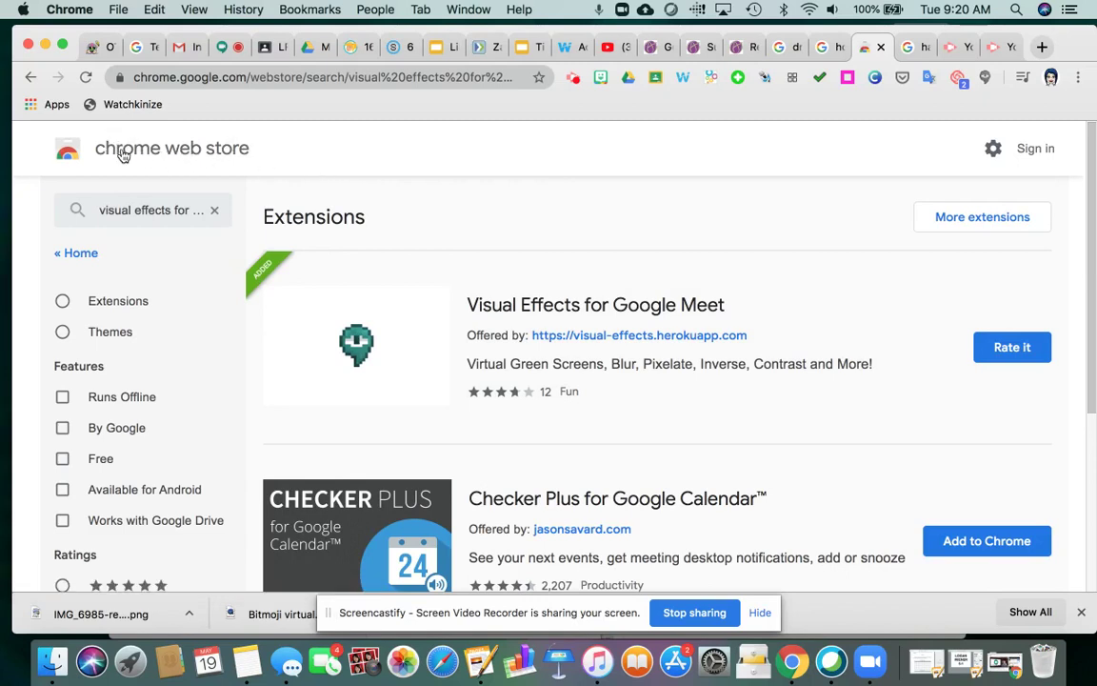
# Step: Leave the Chrome Web Store extension search and switch to the Google Meet call tab
pyautogui.click(150, 212)
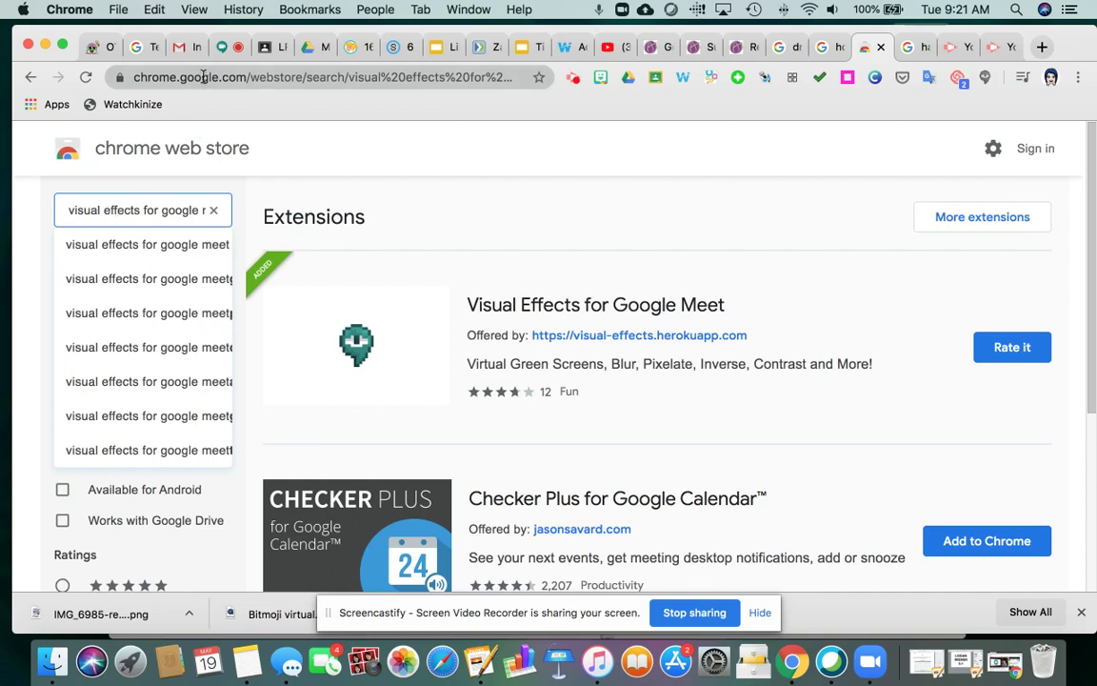
pyautogui.click(226, 49)
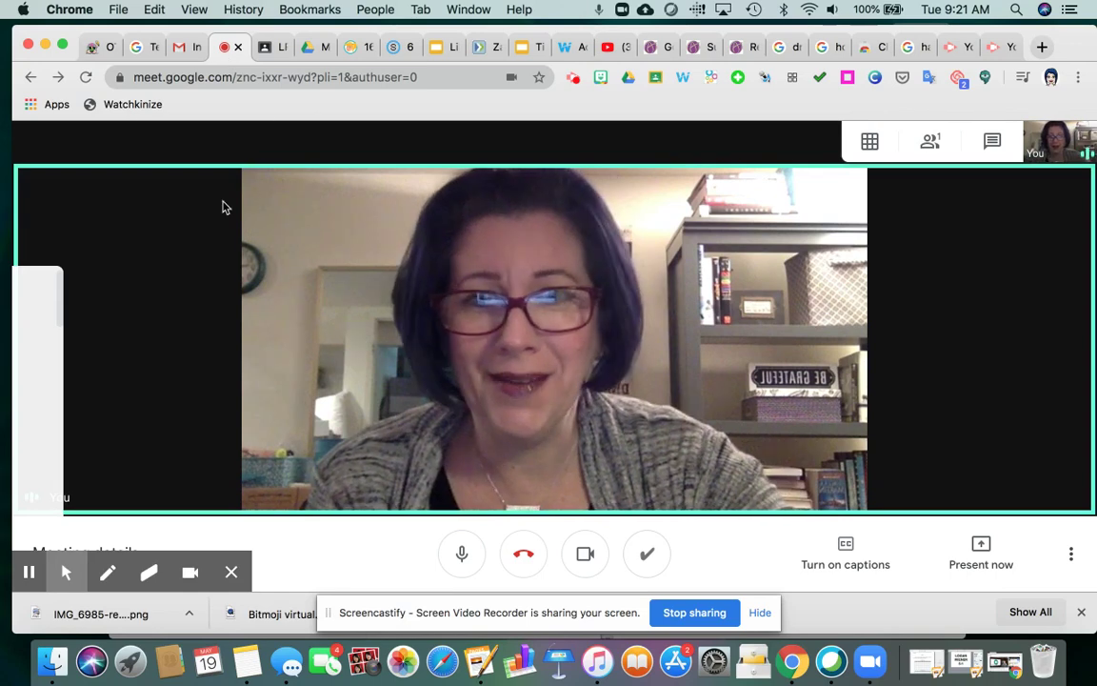
# Step: Expand the Visual Effects strip and scroll it to Background Blur, Blur and Bubbles
pyautogui.moveTo(48, 282)
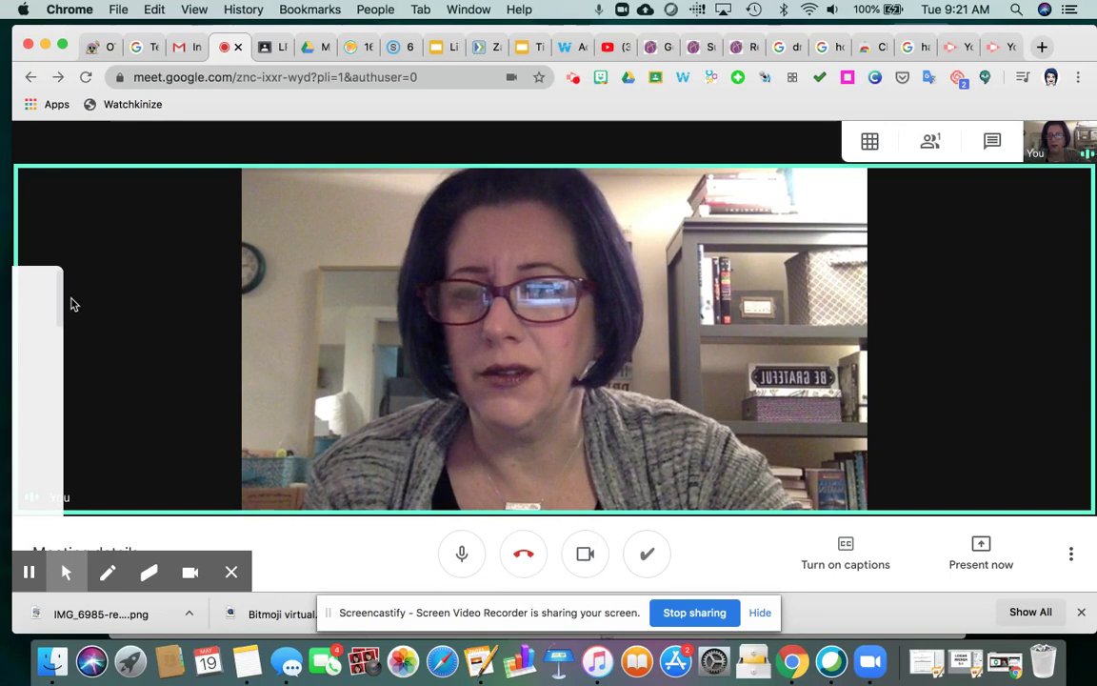
pyautogui.moveTo(63, 303)
pyautogui.moveTo(168, 302); pyautogui.dragTo(174, 279)
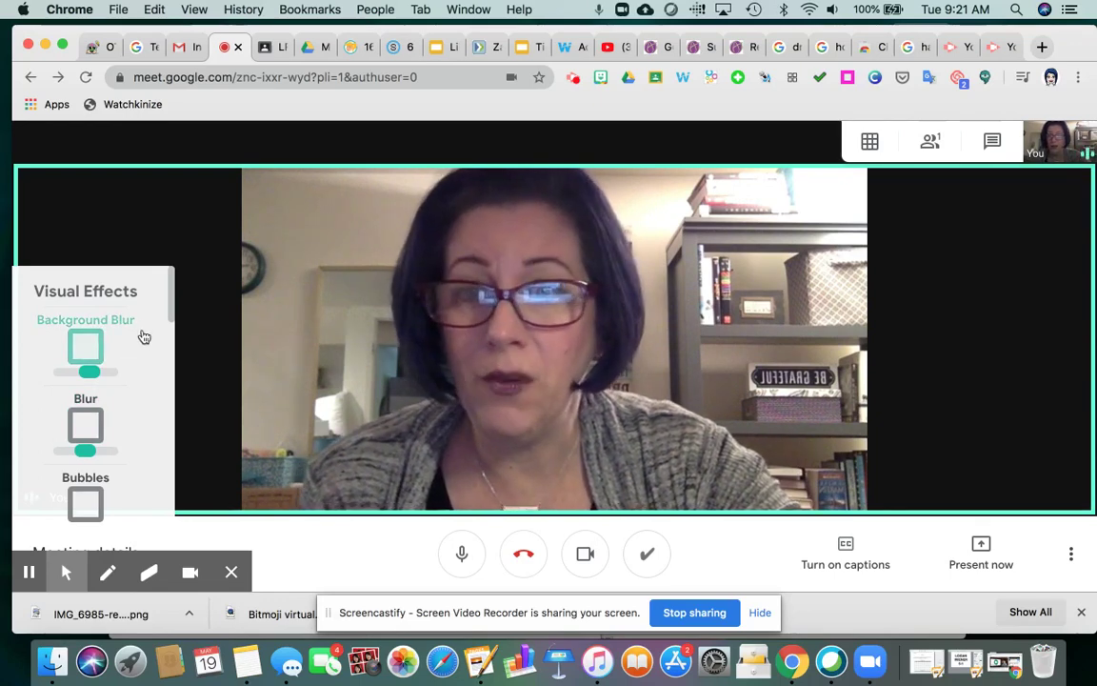
# Step: Turn on Background Blur at lowered strength, then replace it with whole-image Blur
pyautogui.click(89, 346)
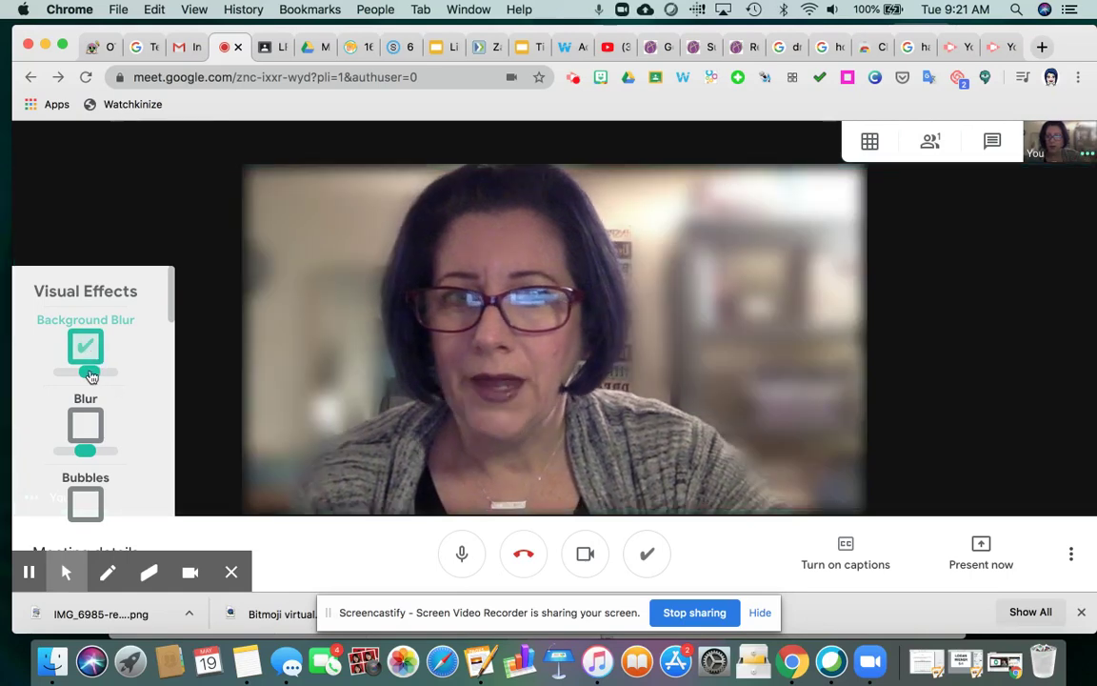
pyautogui.moveTo(88, 375)
pyautogui.mouseDown()
pyautogui.moveTo(57, 371)
pyautogui.moveTo(107, 371)
pyautogui.moveTo(81, 373)
pyautogui.mouseUp()
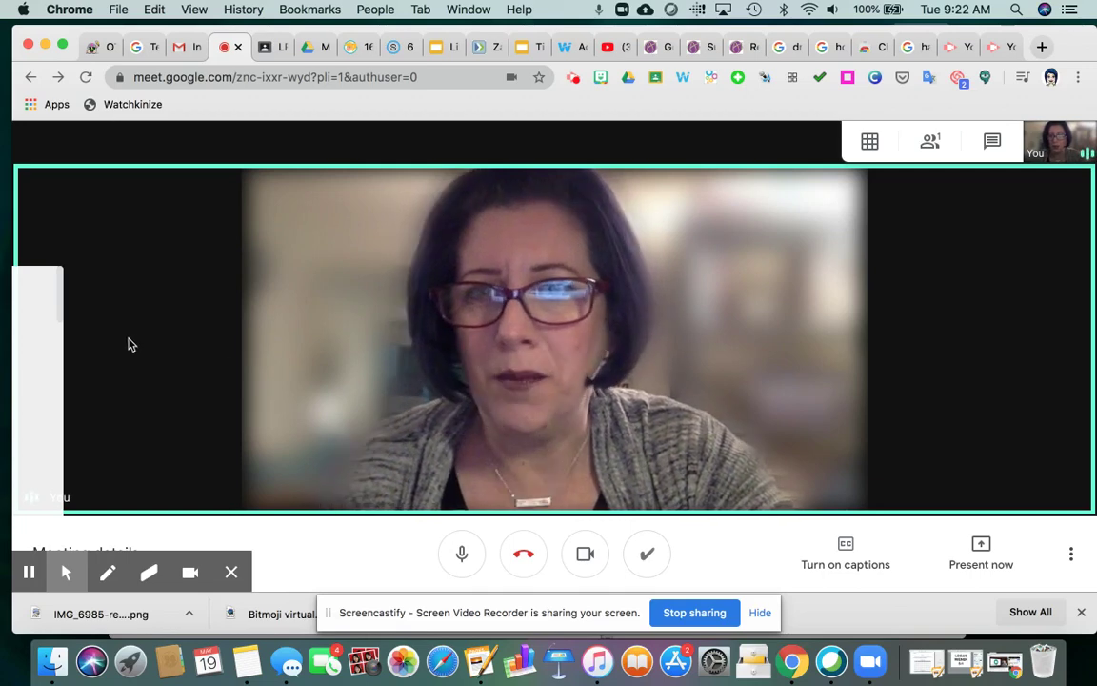
pyautogui.moveTo(47, 292)
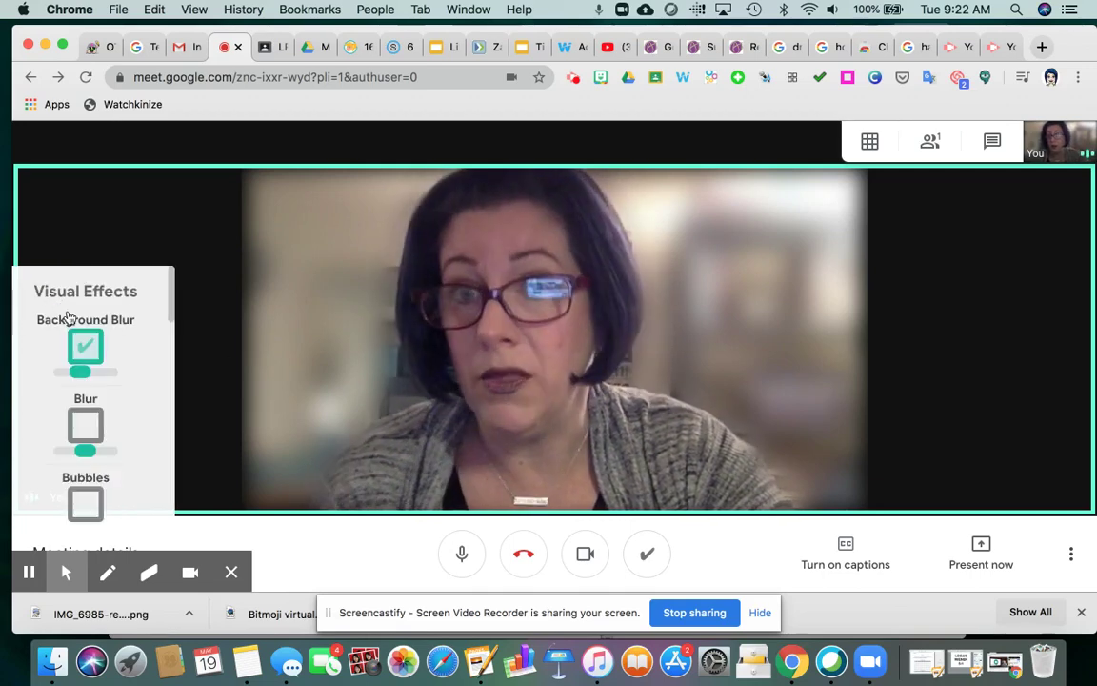
pyautogui.click(85, 347)
pyautogui.click(86, 424)
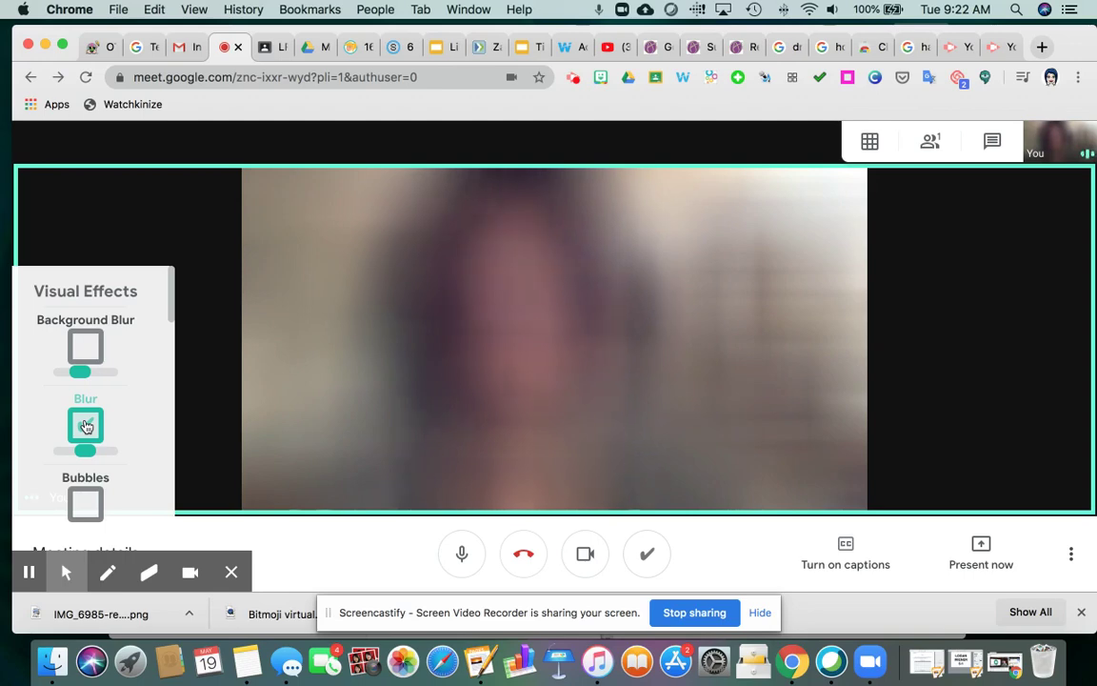
# Step: Turn off Blur and try the Bubbles effect on and off
pyautogui.click(85, 426)
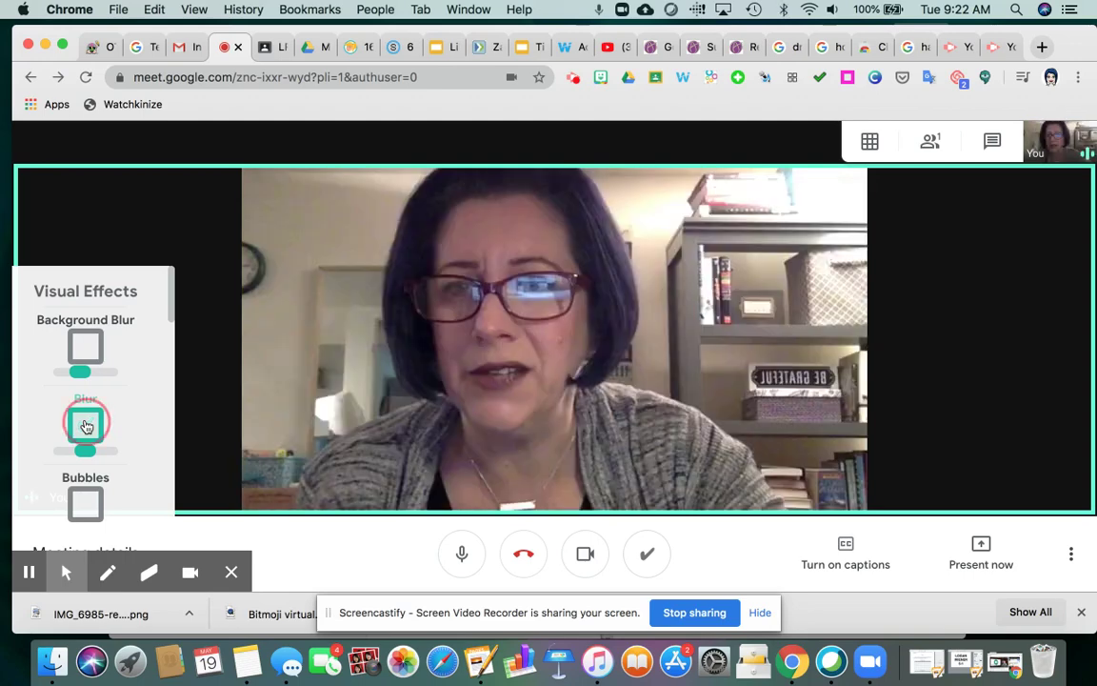
pyautogui.moveTo(57, 362)
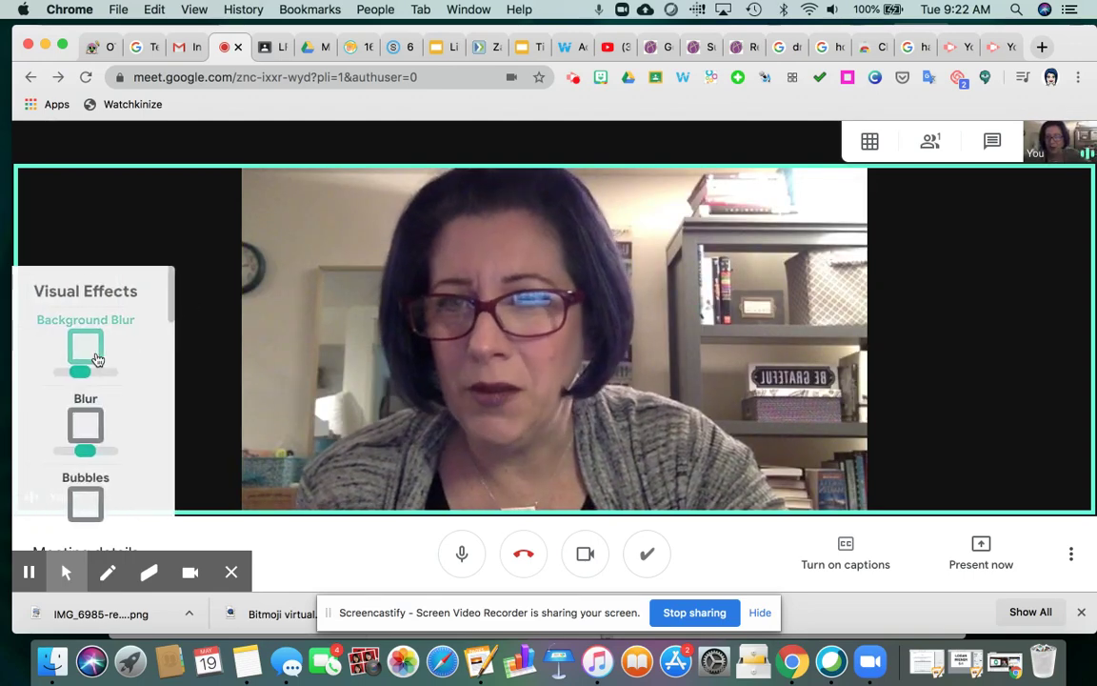
pyautogui.scroll(-2, 126, 386)
pyautogui.scroll(-2, 127, 385)
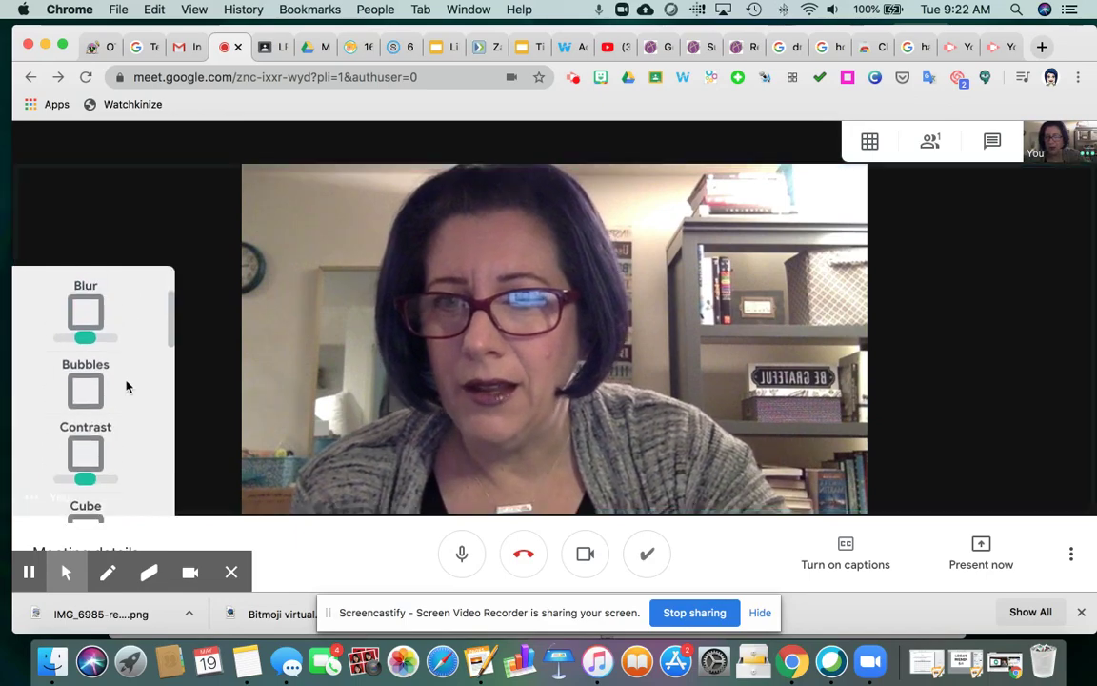
pyautogui.click(87, 356)
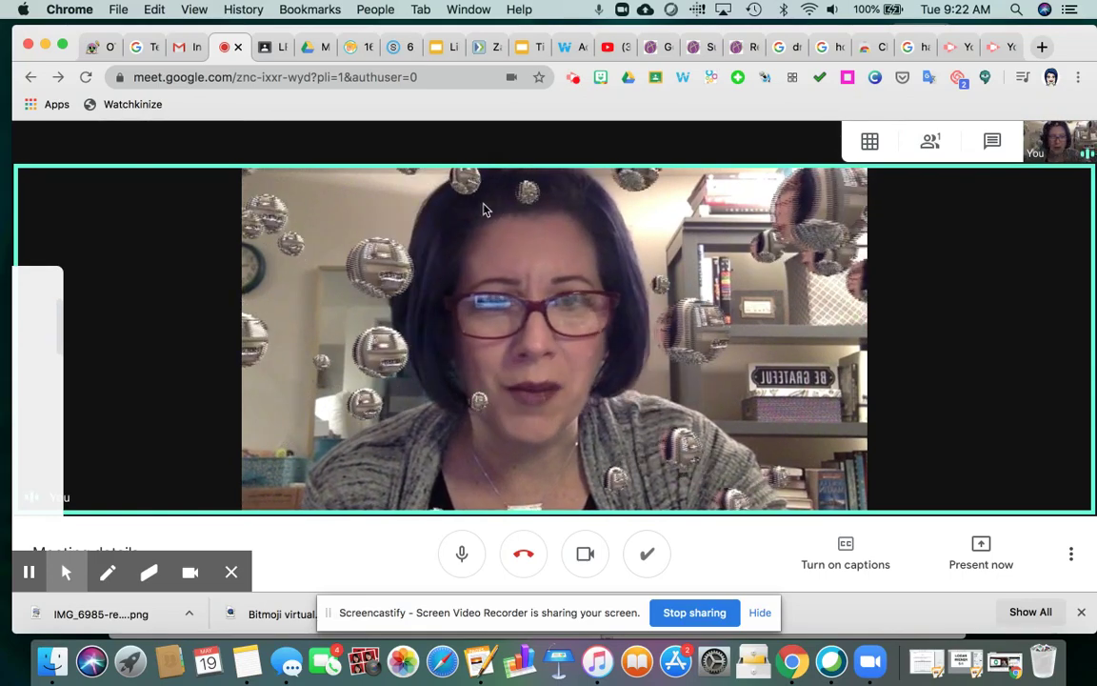
pyautogui.moveTo(18, 287)
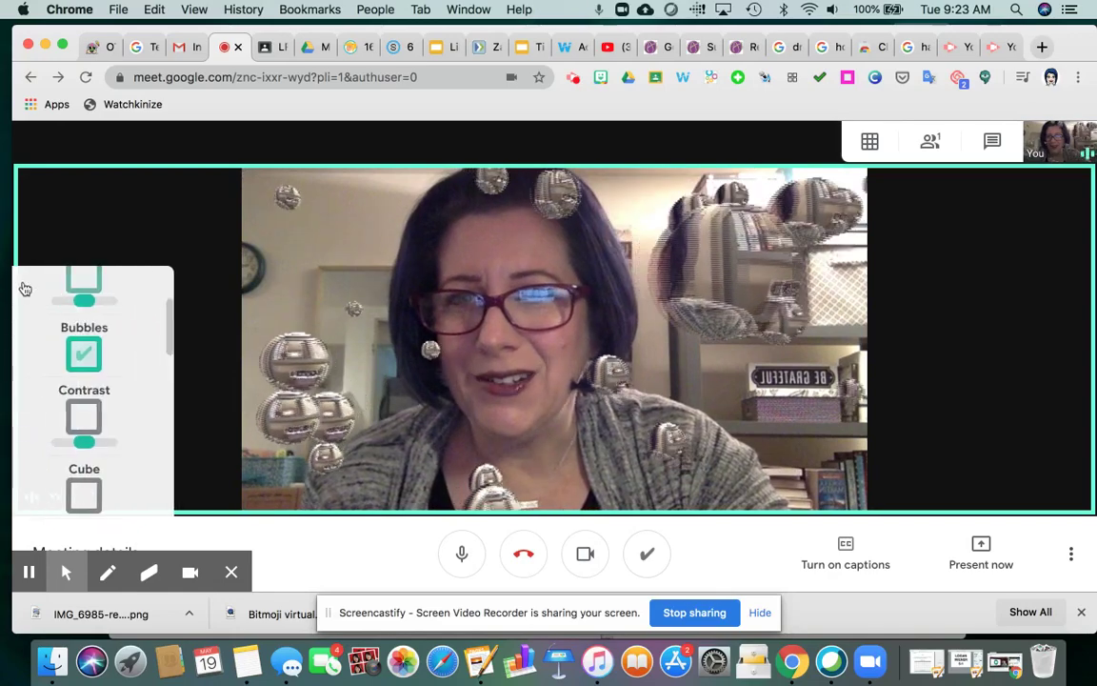
pyautogui.click(90, 359)
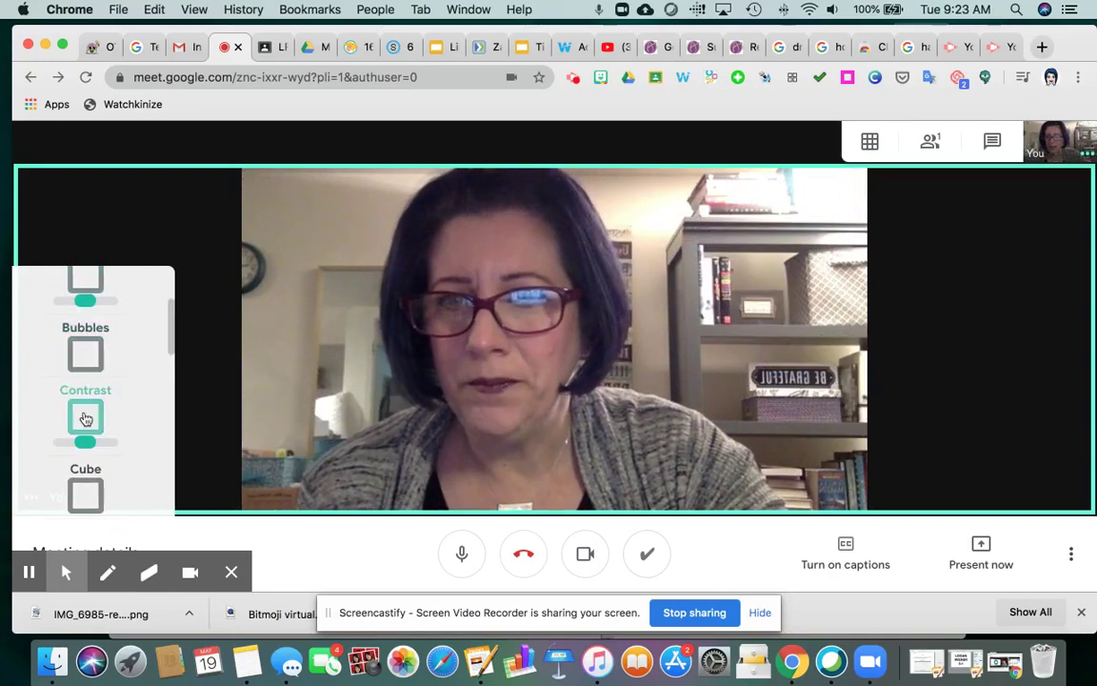
# Step: Turn on Contrast tuned to nearly normal strength, then switch on the Cube effect
pyautogui.click(85, 416)
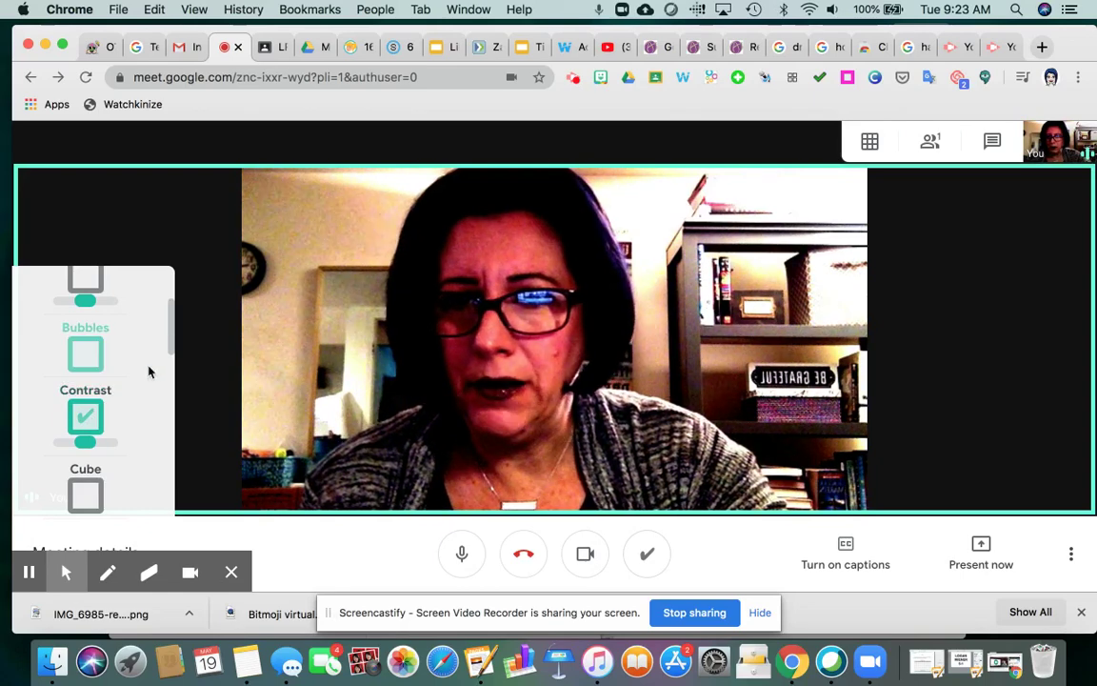
pyautogui.click(82, 444)
pyautogui.moveTo(82, 444)
pyautogui.mouseDown()
pyautogui.moveTo(60, 441)
pyautogui.moveTo(108, 443)
pyautogui.moveTo(78, 442)
pyautogui.mouseUp()
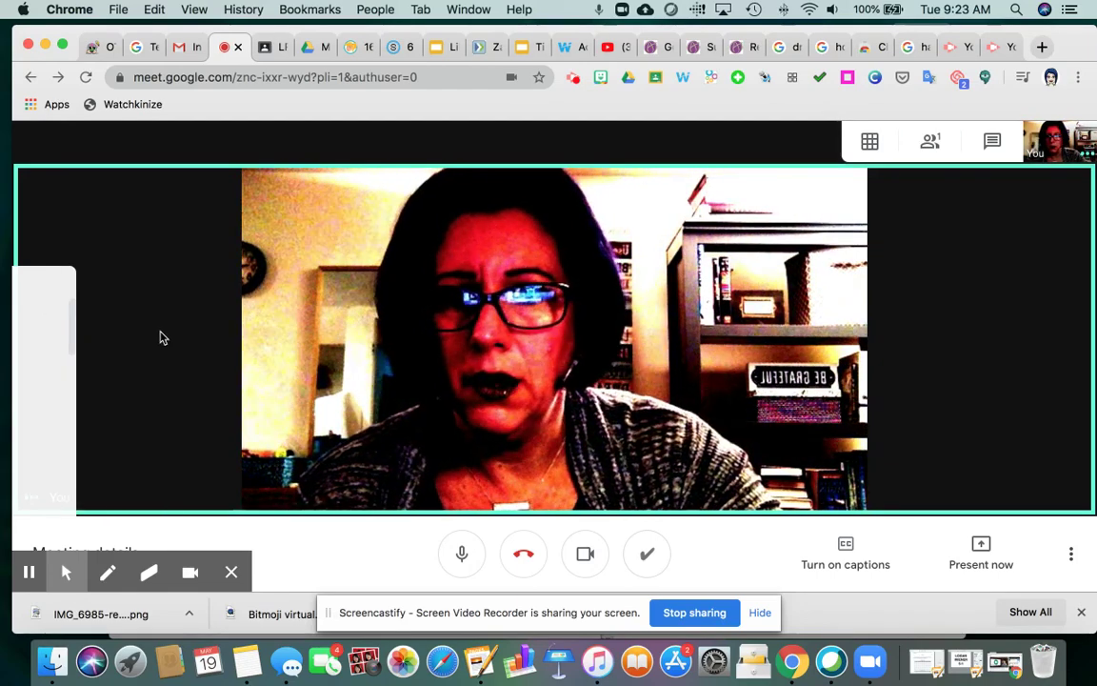
pyautogui.scroll(-4, 116, 387)
pyautogui.scroll(1, 117, 387)
pyautogui.click(84, 359)
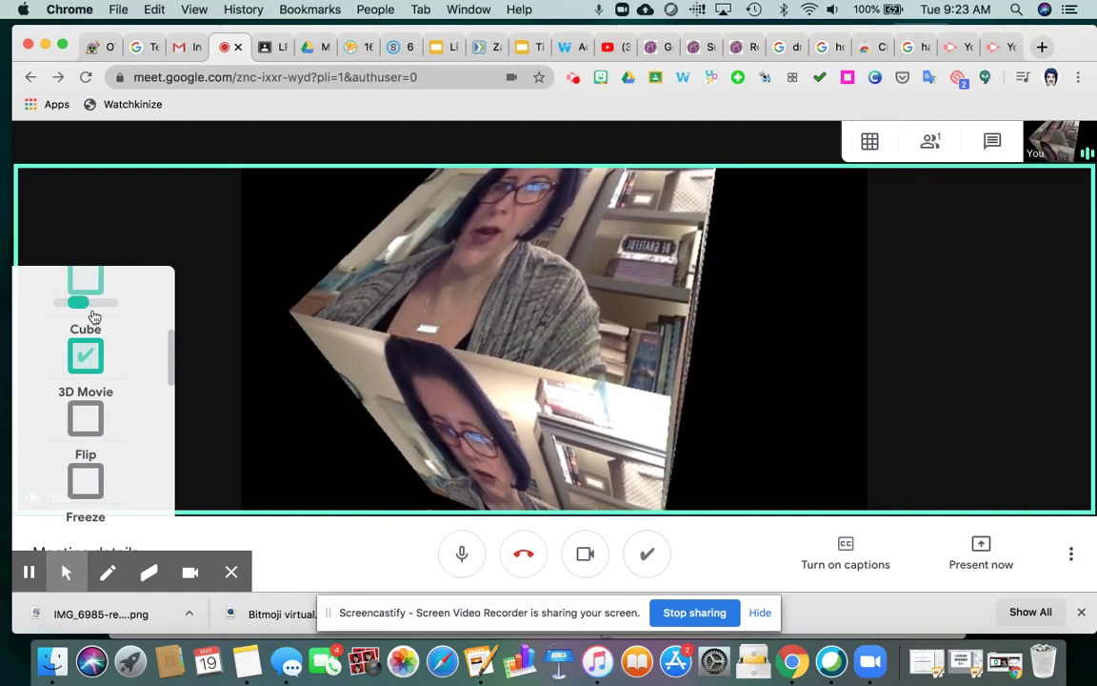
# Step: Turn off Cube and try the 3D Movie effect on and off
pyautogui.click(85, 356)
pyautogui.click(84, 420)
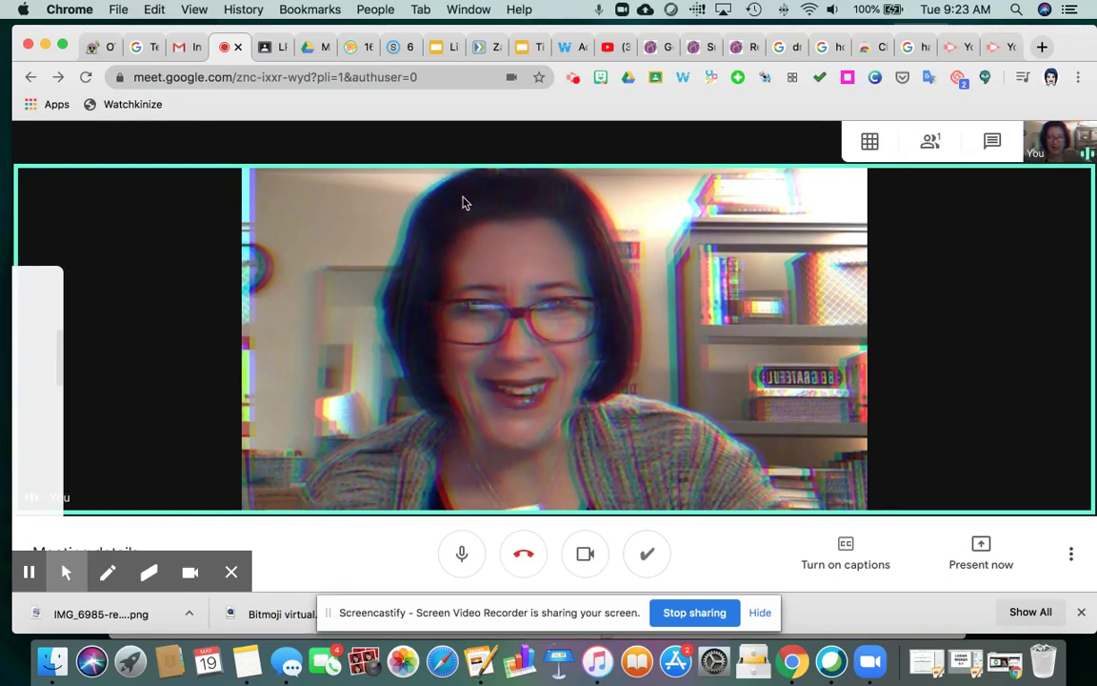
pyautogui.moveTo(81, 348)
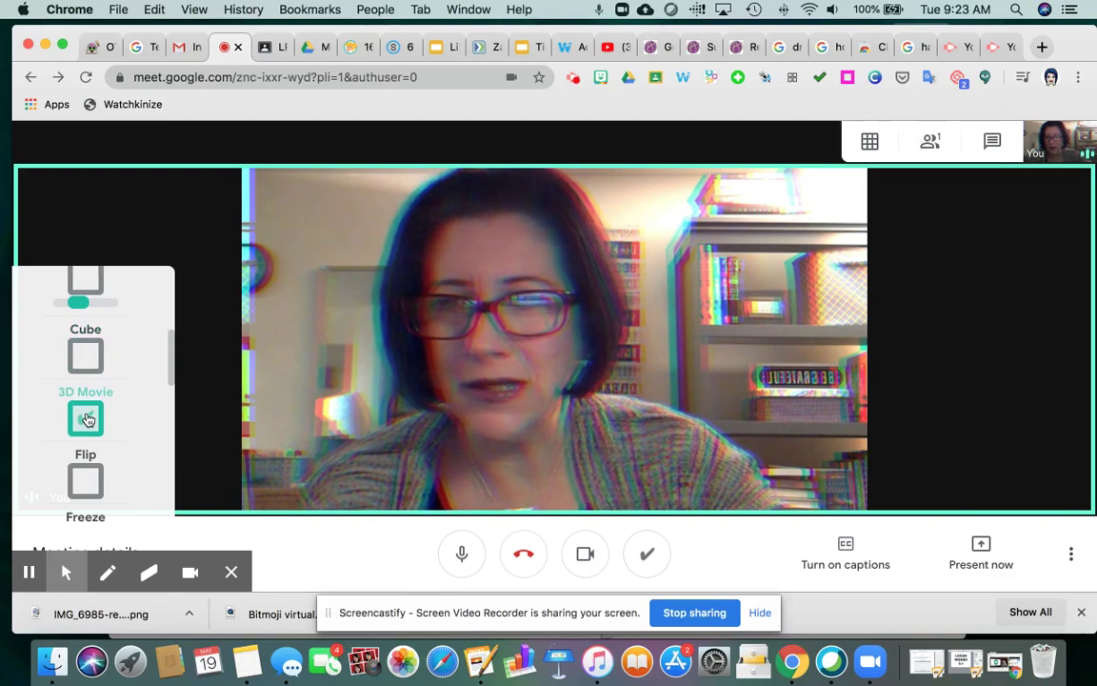
pyautogui.click(86, 419)
# Step: Flip the video upside down and back upright, then scroll the effects panel down
pyautogui.click(86, 482)
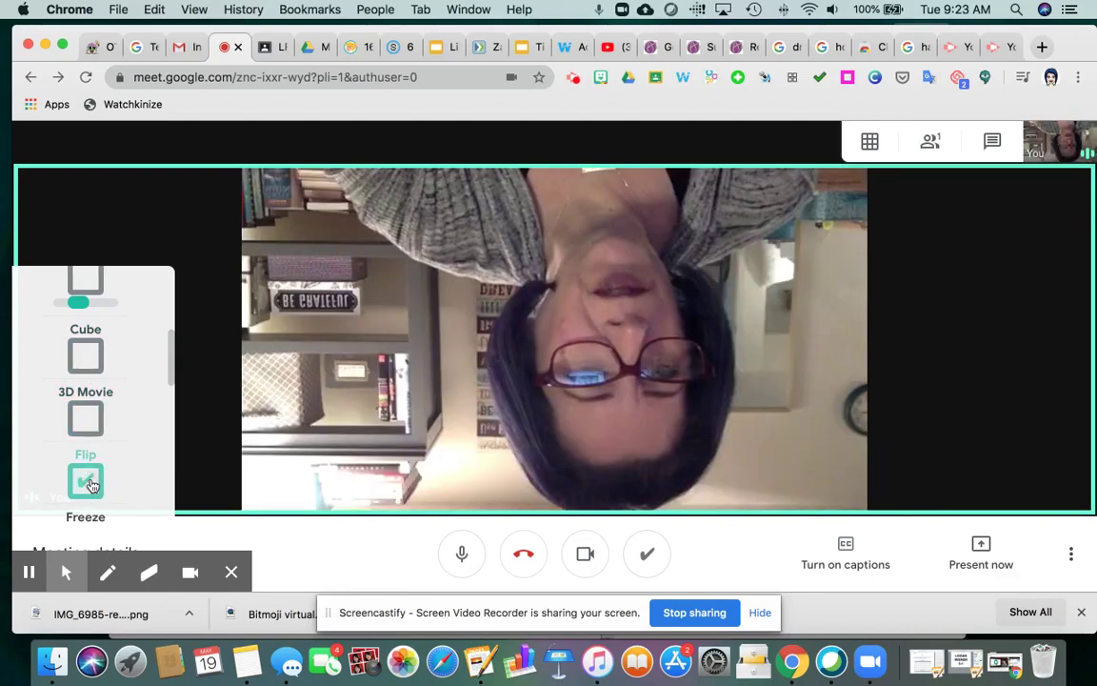
pyautogui.click(87, 482)
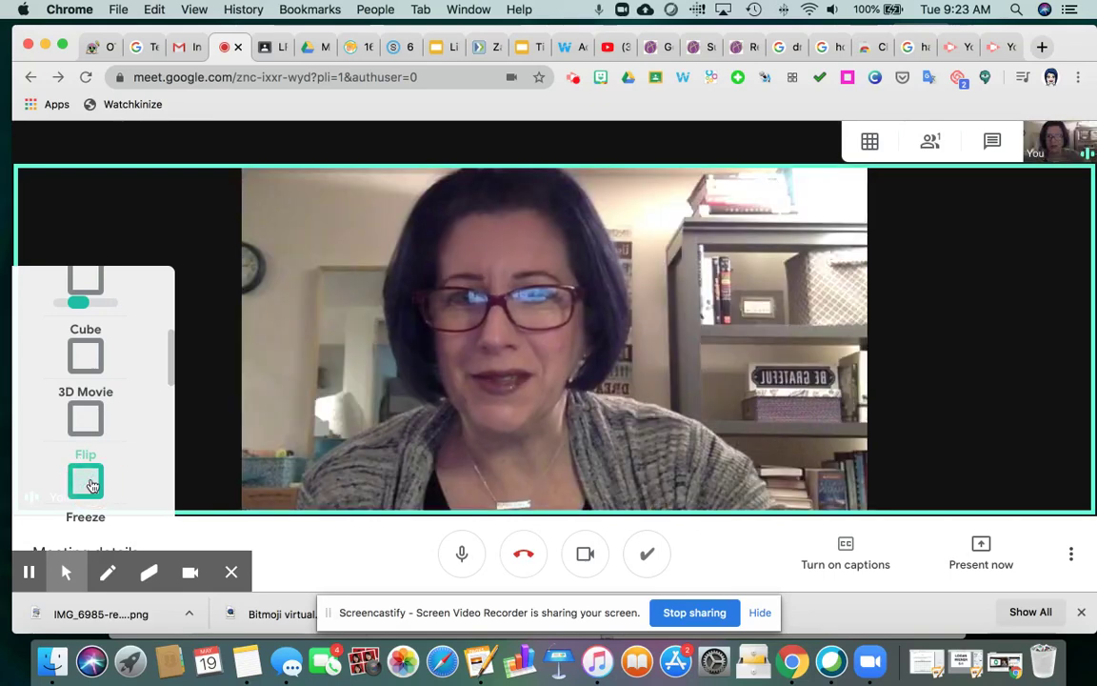
pyautogui.click(168, 373)
pyautogui.moveTo(169, 373); pyautogui.dragTo(153, 412)
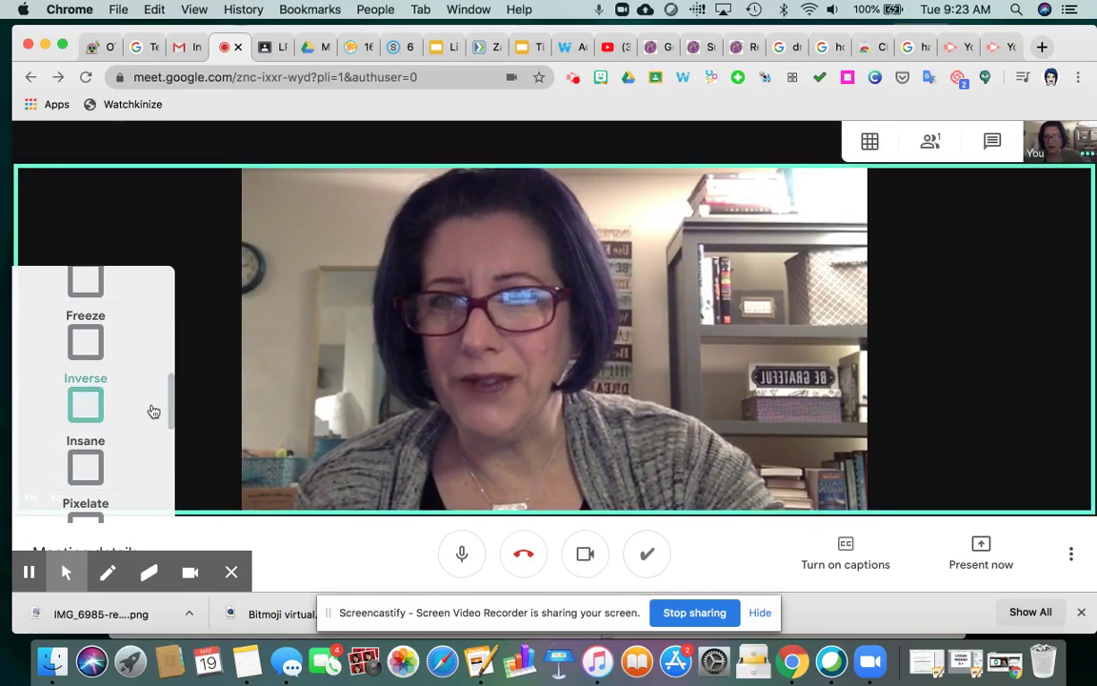
pyautogui.click(84, 343)
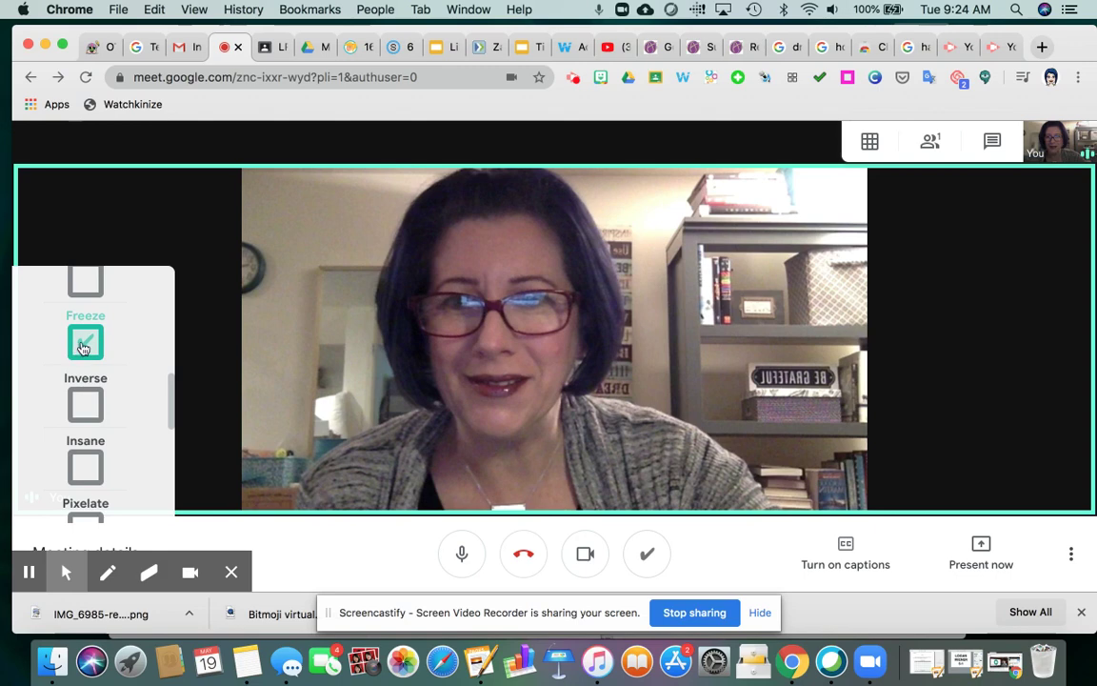
pyautogui.click(84, 344)
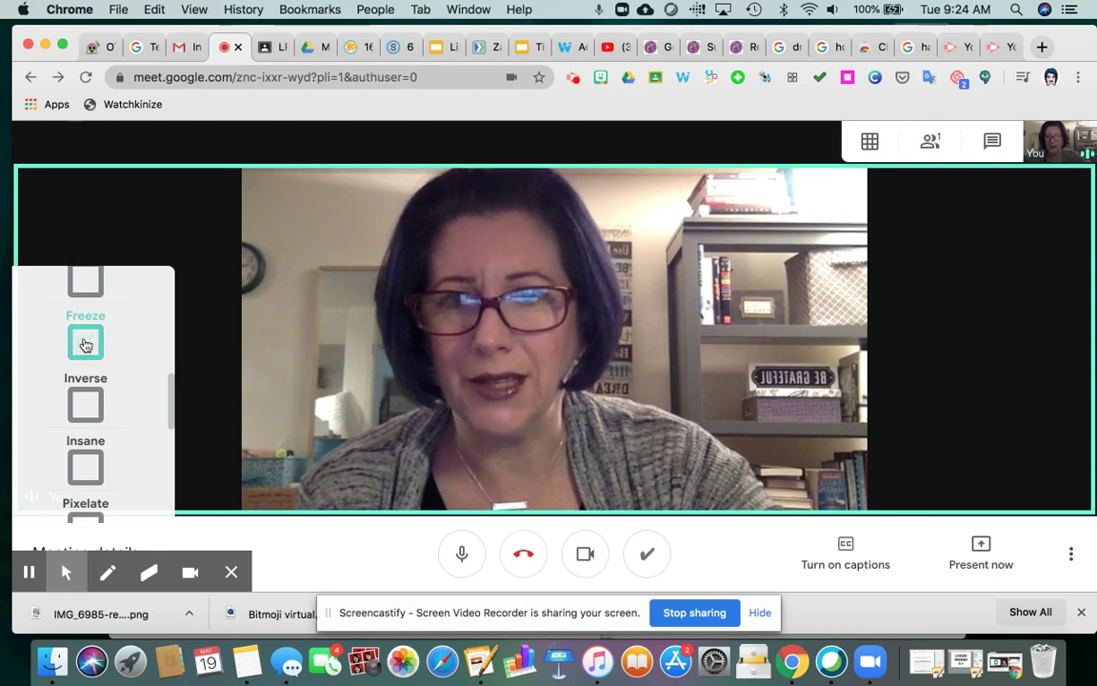
pyautogui.click(87, 407)
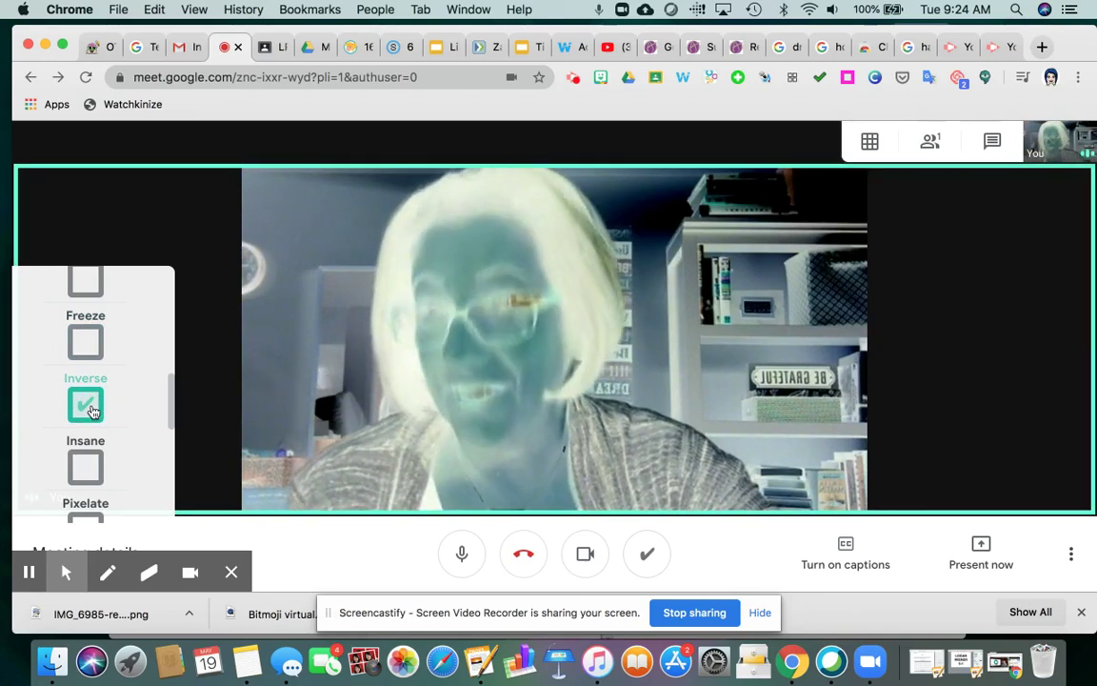
pyautogui.click(88, 408)
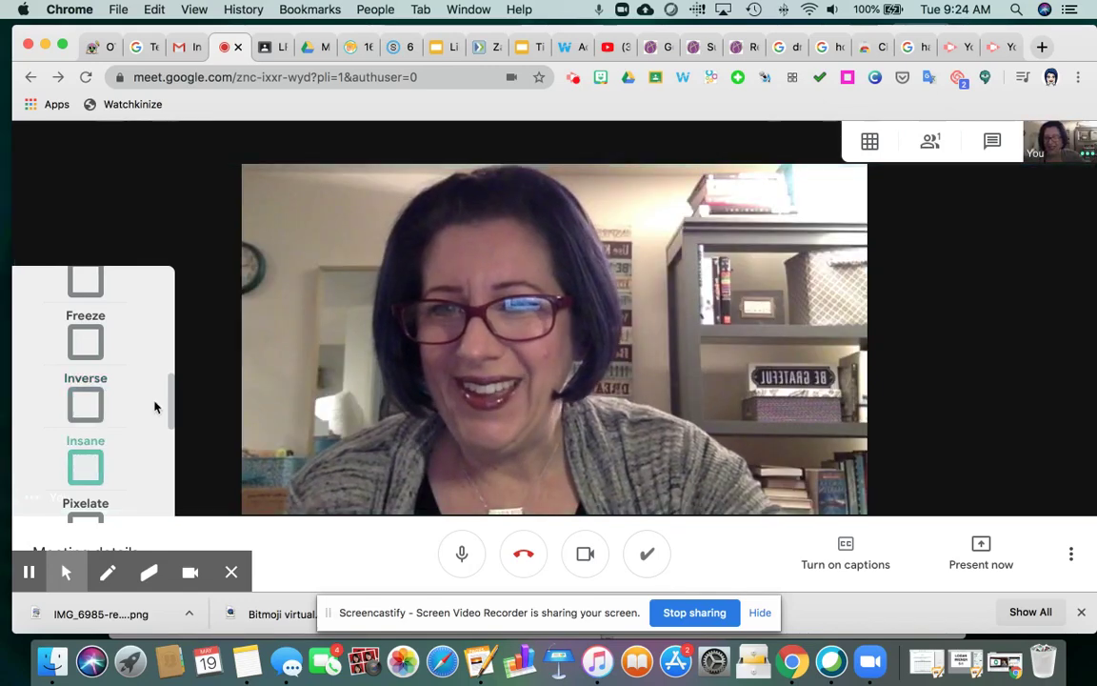
pyautogui.moveTo(171, 404); pyautogui.dragTo(170, 436)
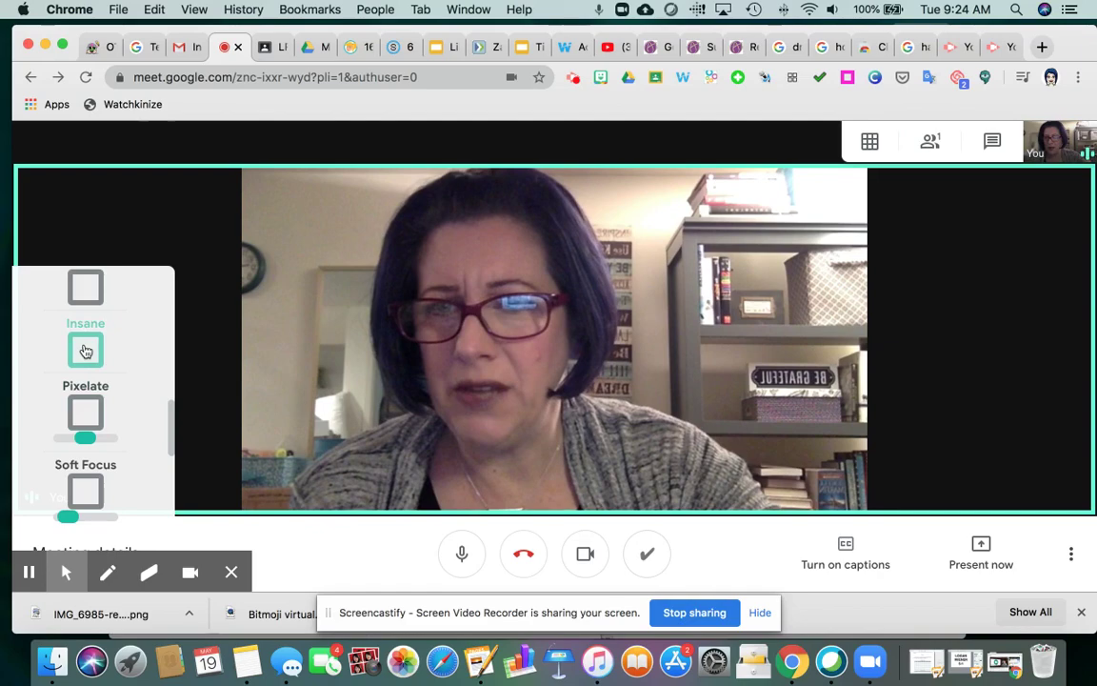
# Step: Briefly apply the Insane distortion, then turn on Pixelate with adjusted pixelation strength
pyautogui.click(84, 352)
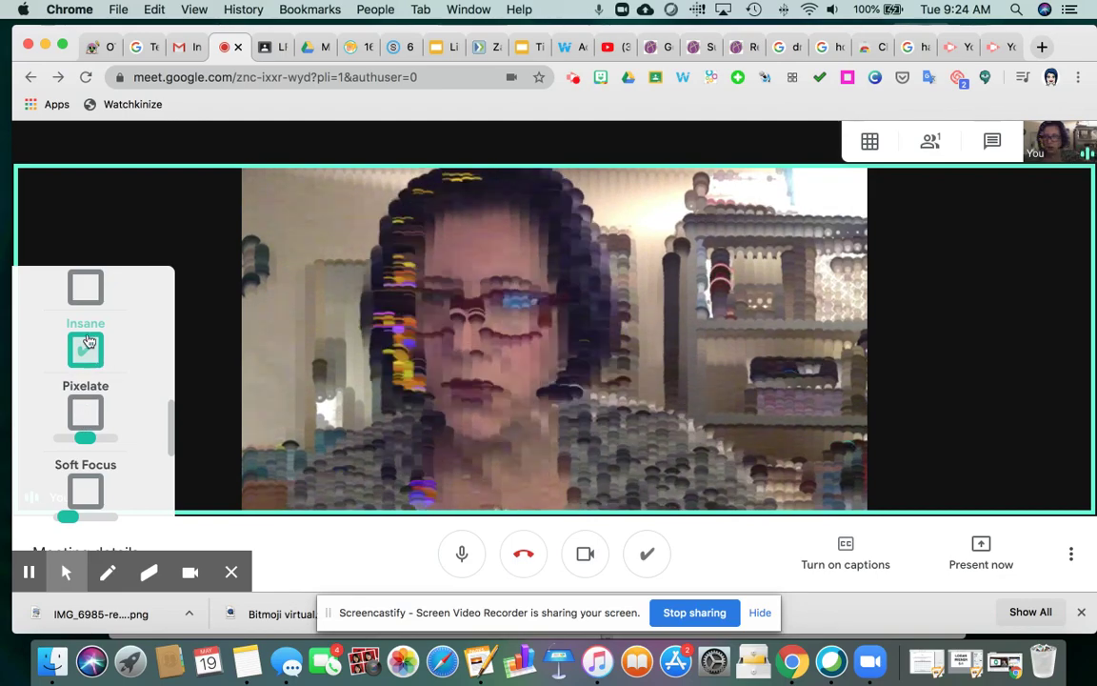
pyautogui.click(87, 347)
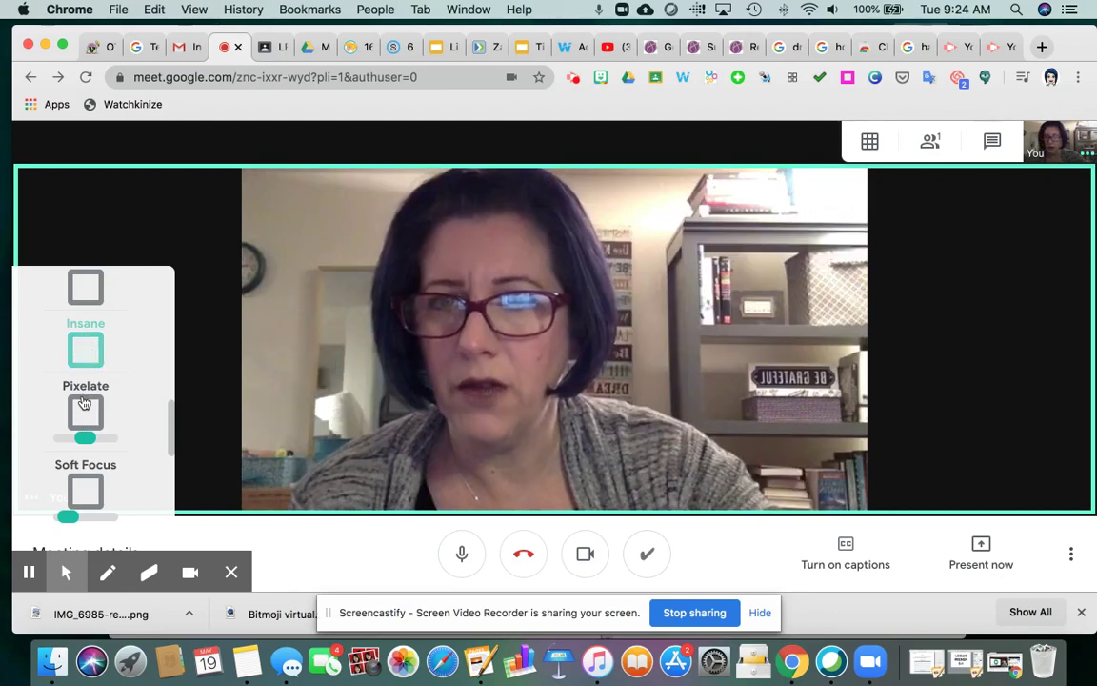
pyautogui.click(83, 407)
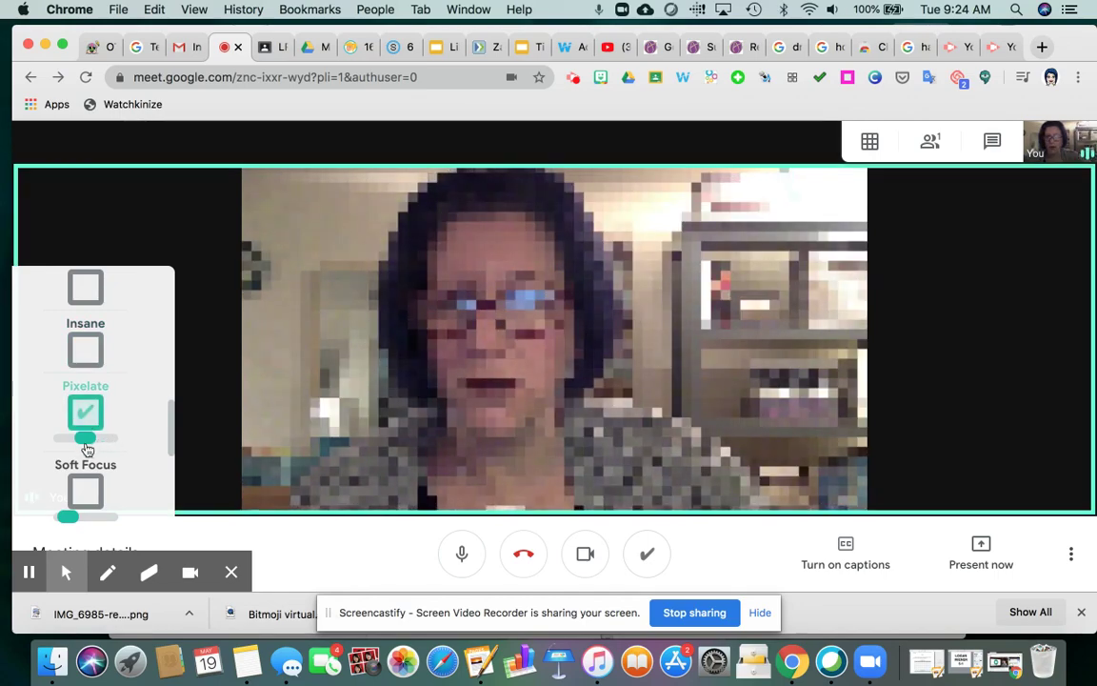
pyautogui.moveTo(86, 437)
pyautogui.mouseDown()
pyautogui.moveTo(67, 436)
pyautogui.moveTo(96, 436)
pyautogui.moveTo(75, 437)
pyautogui.mouseUp()
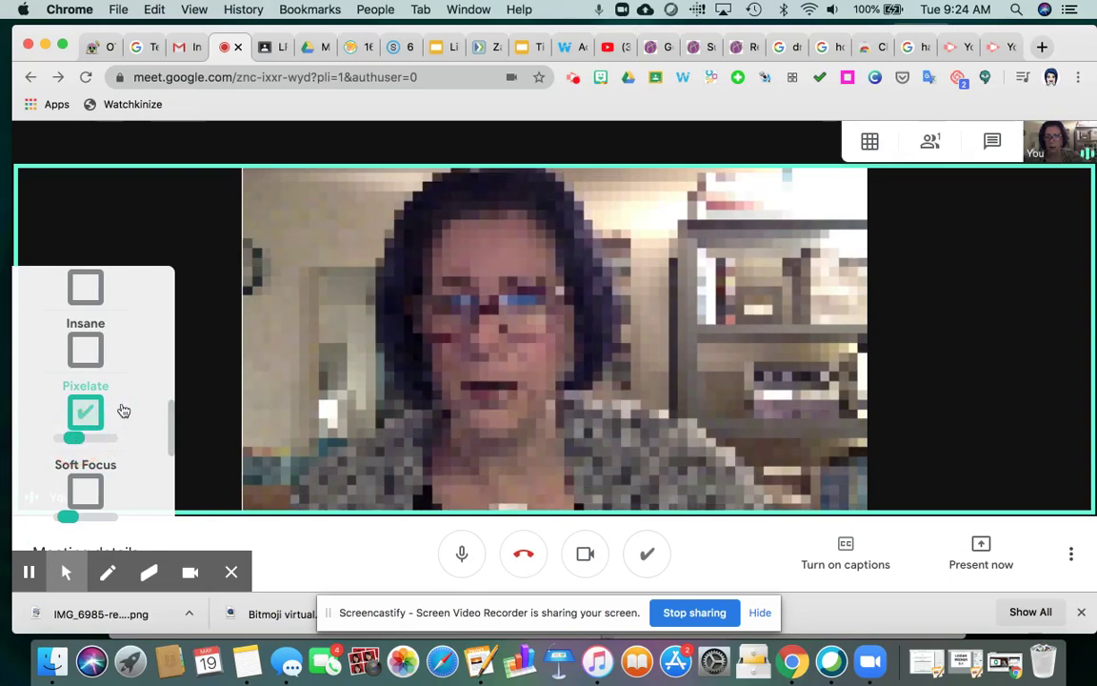
# Step: Turn off Pixelate, briefly try Soft Focus, and leave the self-view unfiltered
pyautogui.scroll(-2, 133, 405)
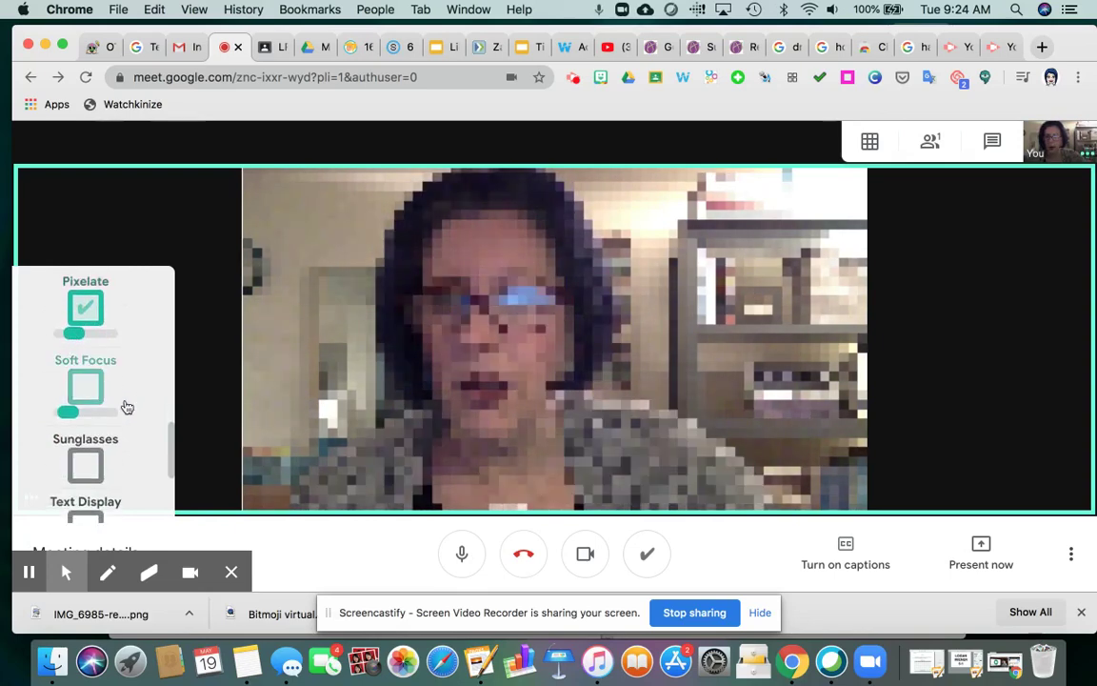
pyautogui.click(86, 307)
pyautogui.click(85, 394)
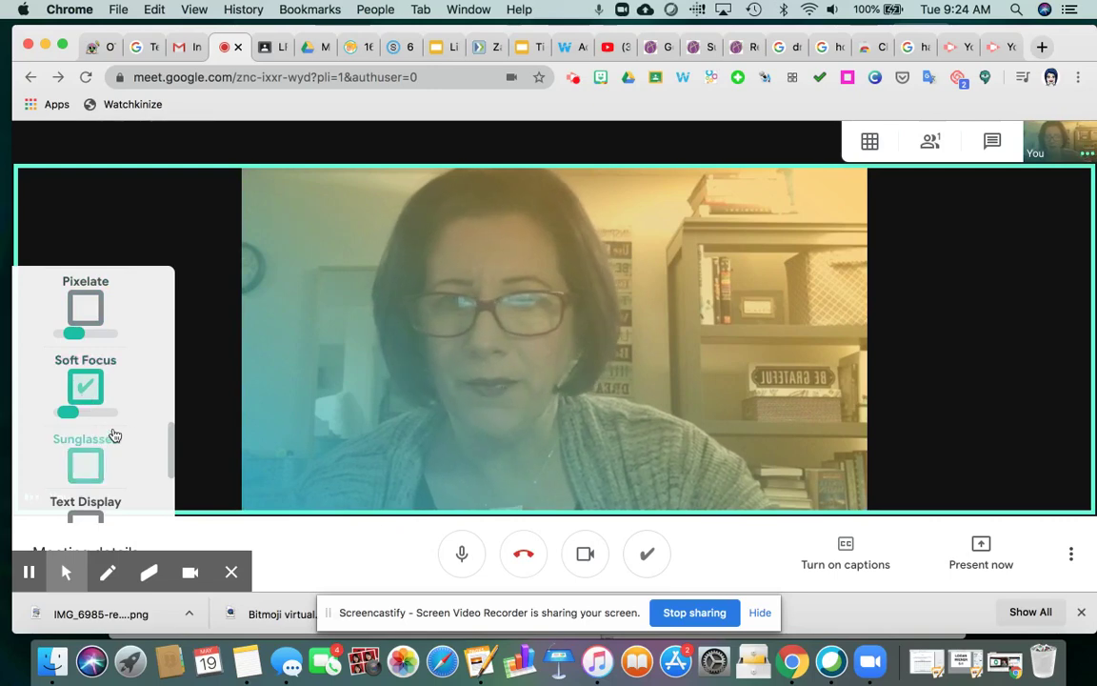
pyautogui.scroll(-2, 136, 400)
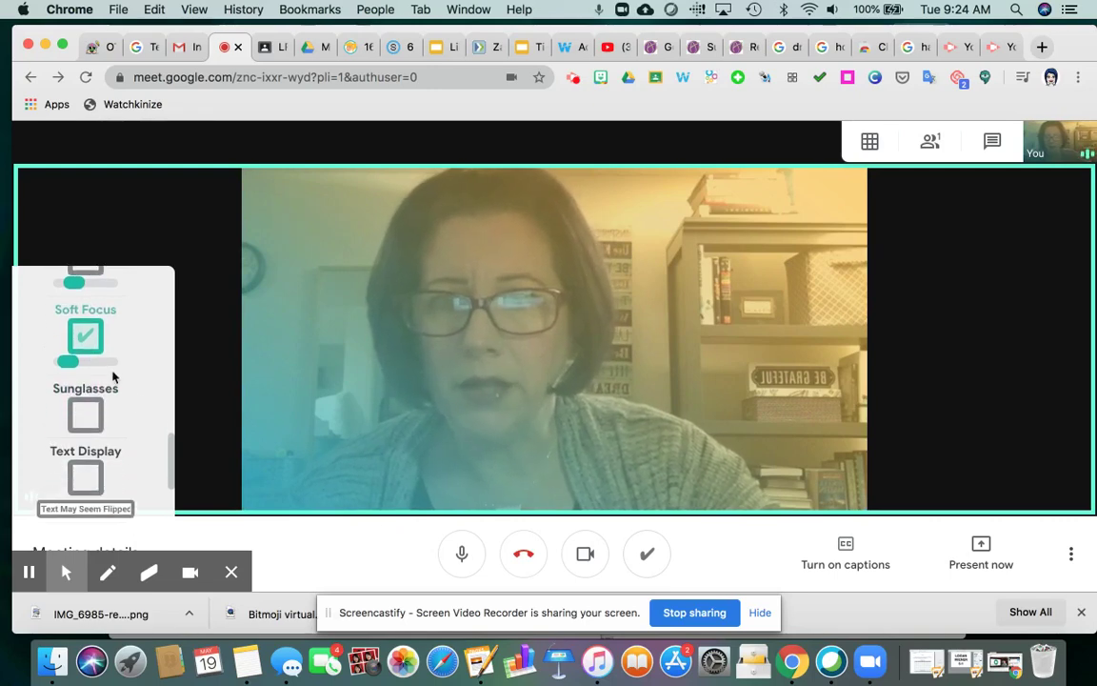
pyautogui.click(85, 341)
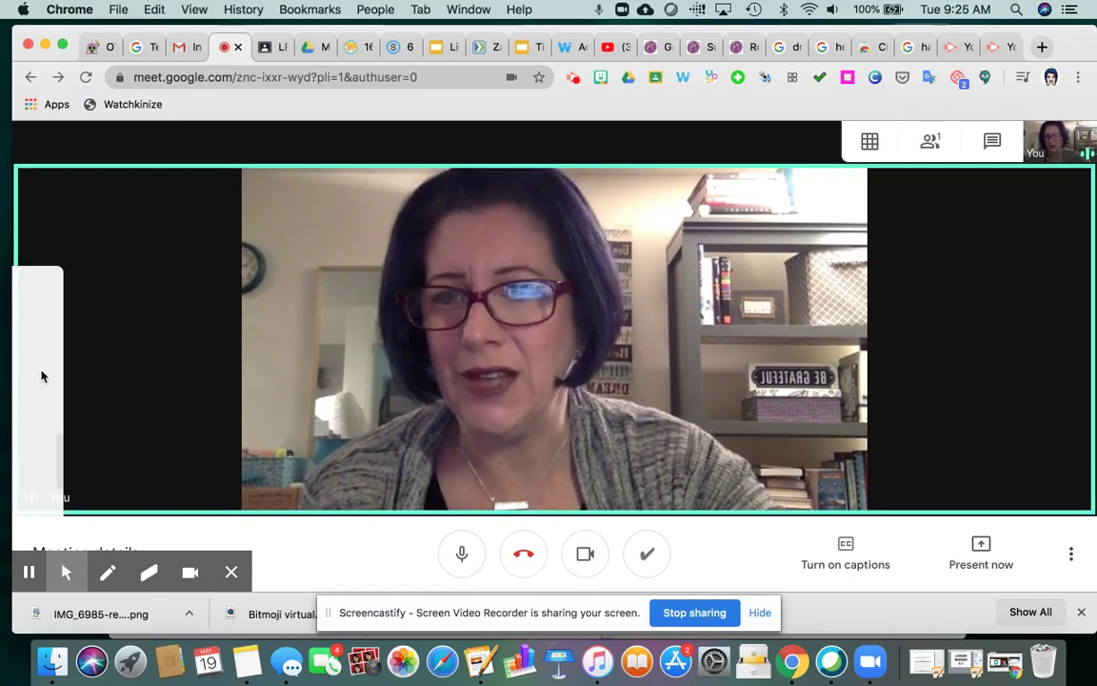
pyautogui.moveTo(114, 404)
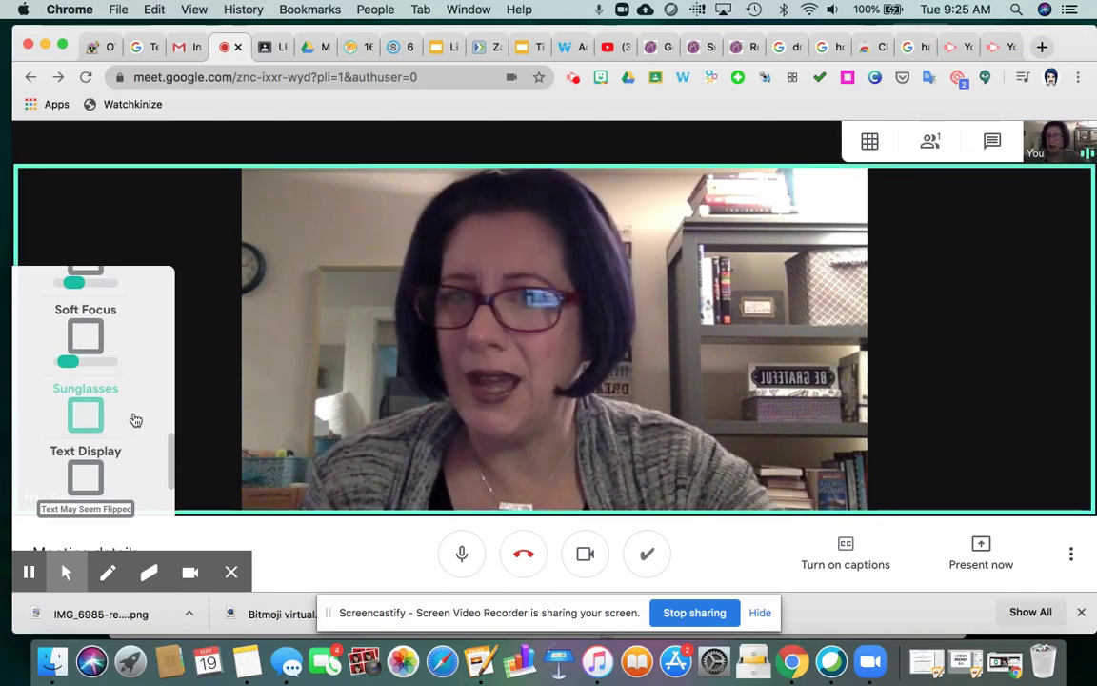
# Step: Scroll the effects list down to the Green Screen section and Upload Background button
pyautogui.scroll(-1, 135, 420)
pyautogui.scroll(-3, 135, 420)
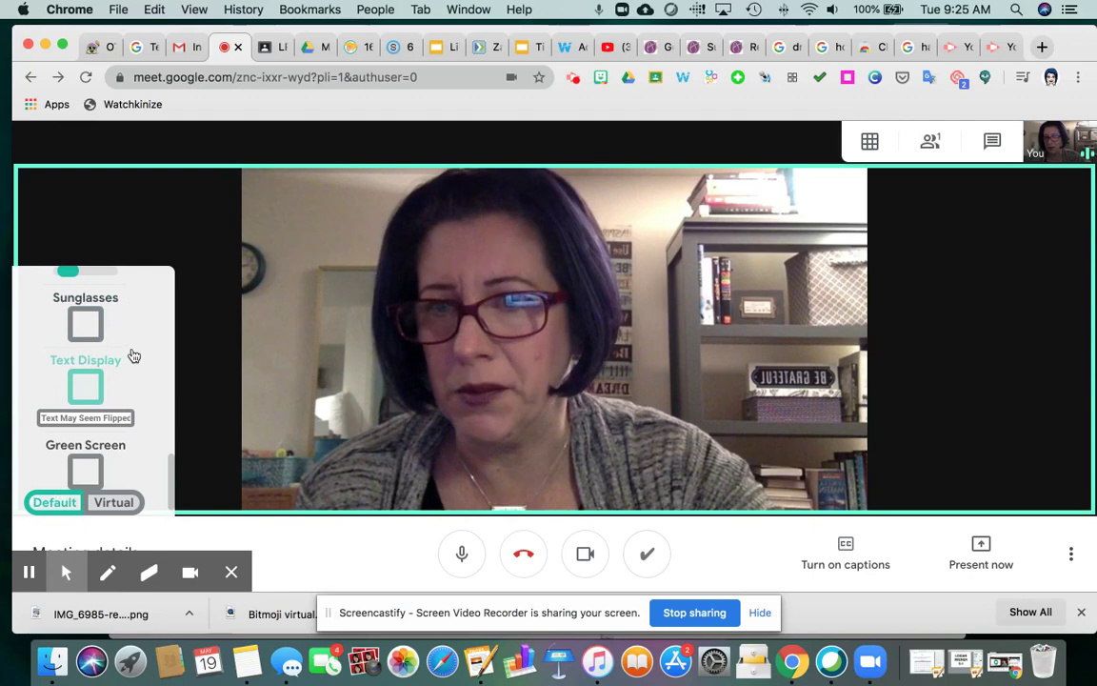
pyautogui.scroll(-1, 143, 458)
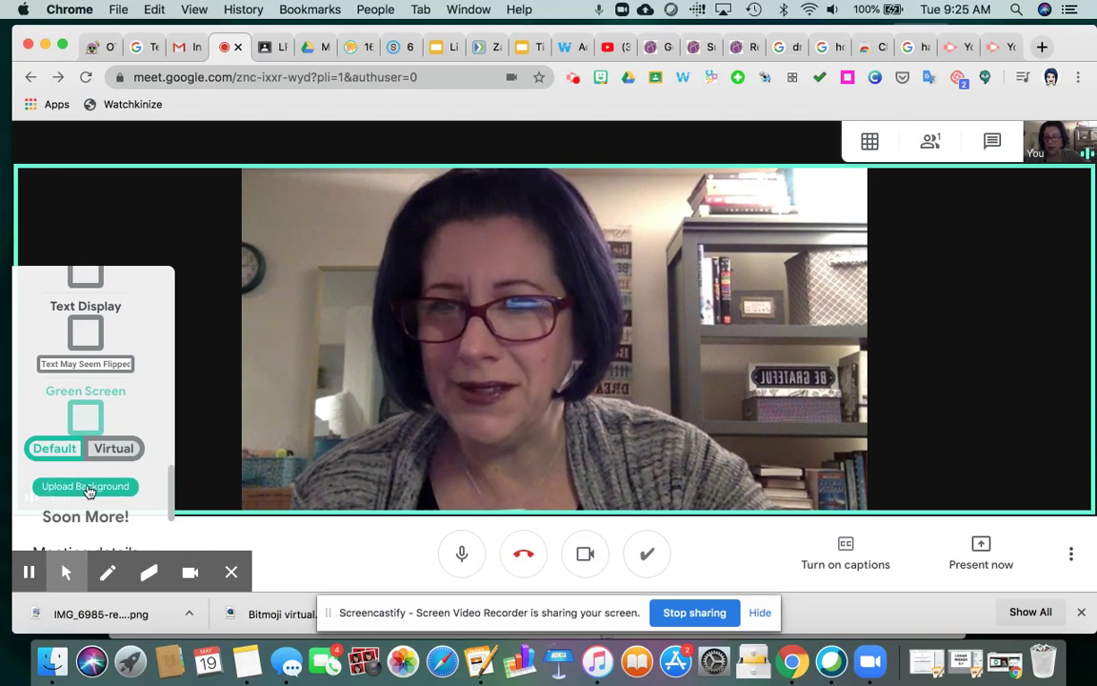
pyautogui.hscroll(2, 88, 527)
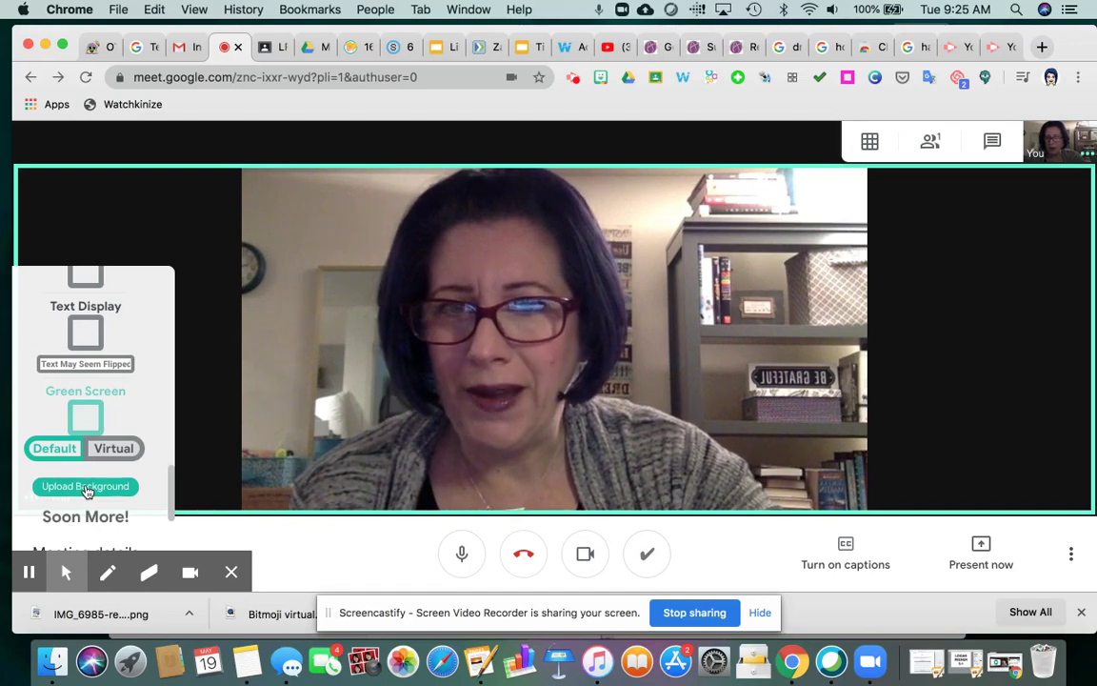
# Step: Upload sunset-dock-wall-tapestry.jpg from Google Drive's Images folder as the background image
pyautogui.click(87, 488)
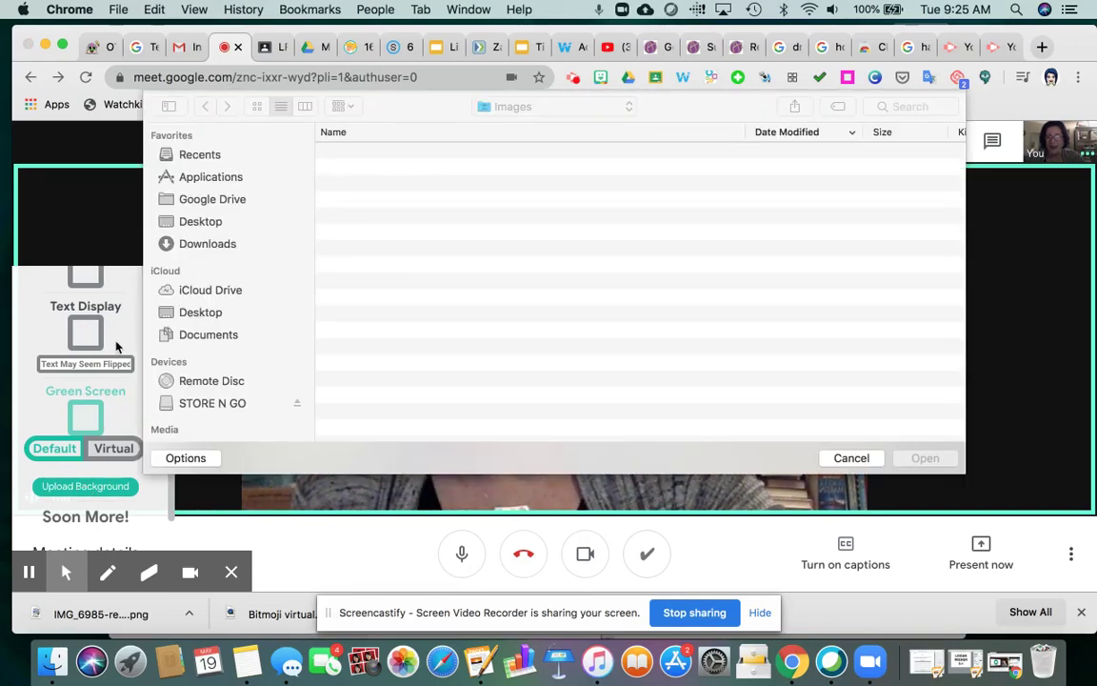
pyautogui.click(224, 201)
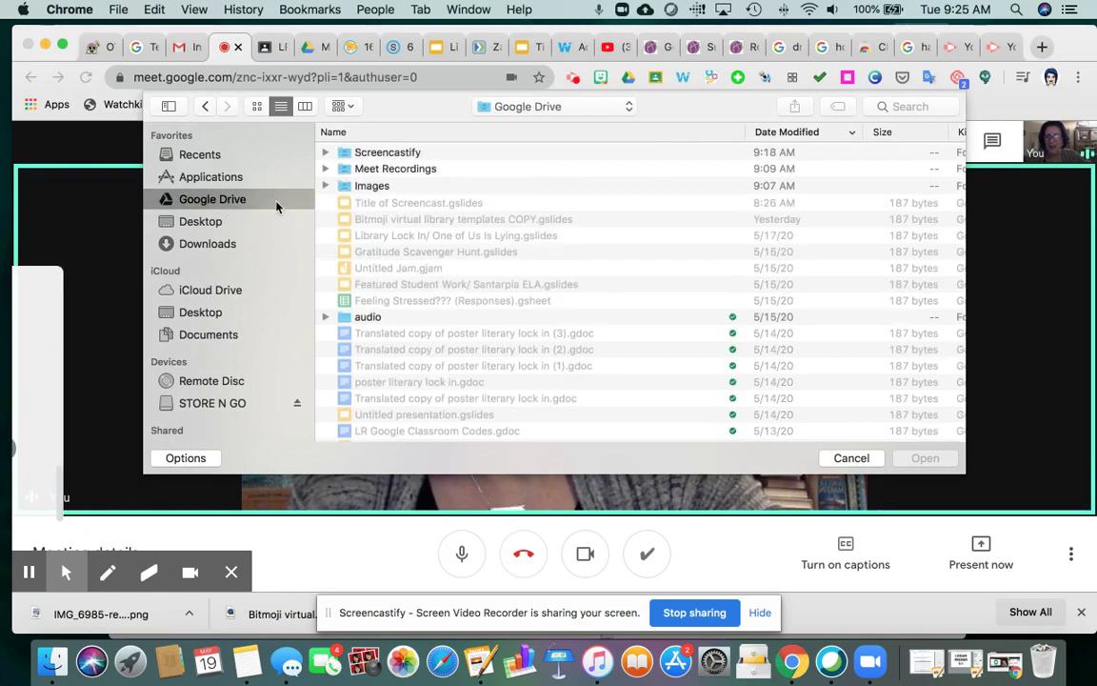
pyautogui.click(371, 186)
pyautogui.doubleClick(372, 187)
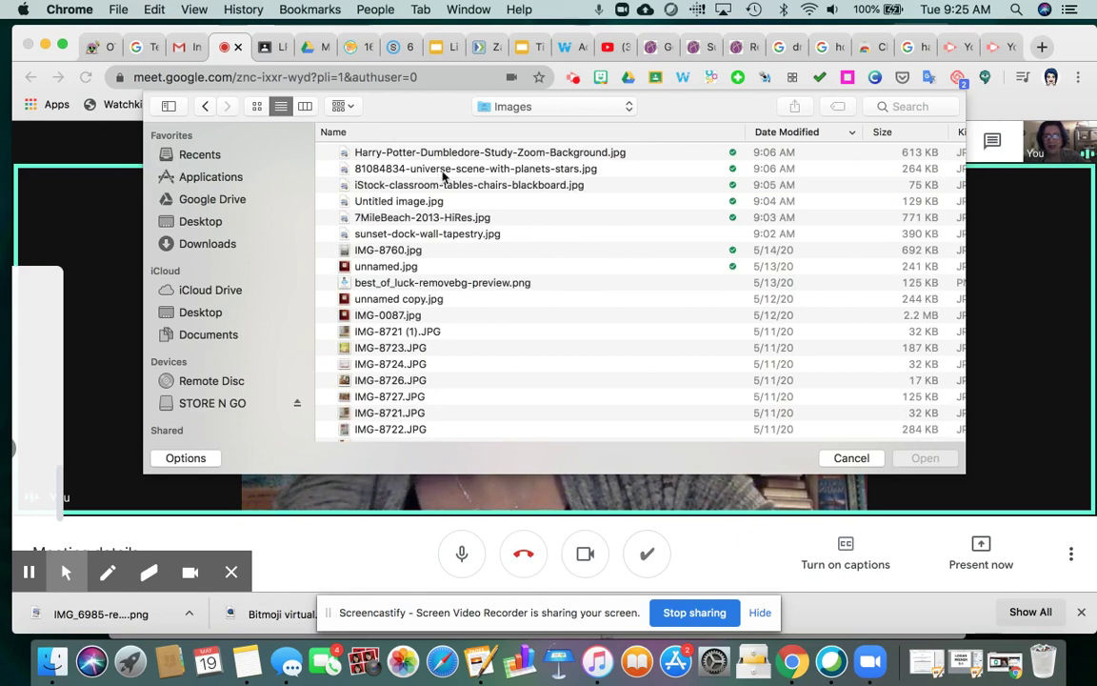
pyautogui.doubleClick(431, 238)
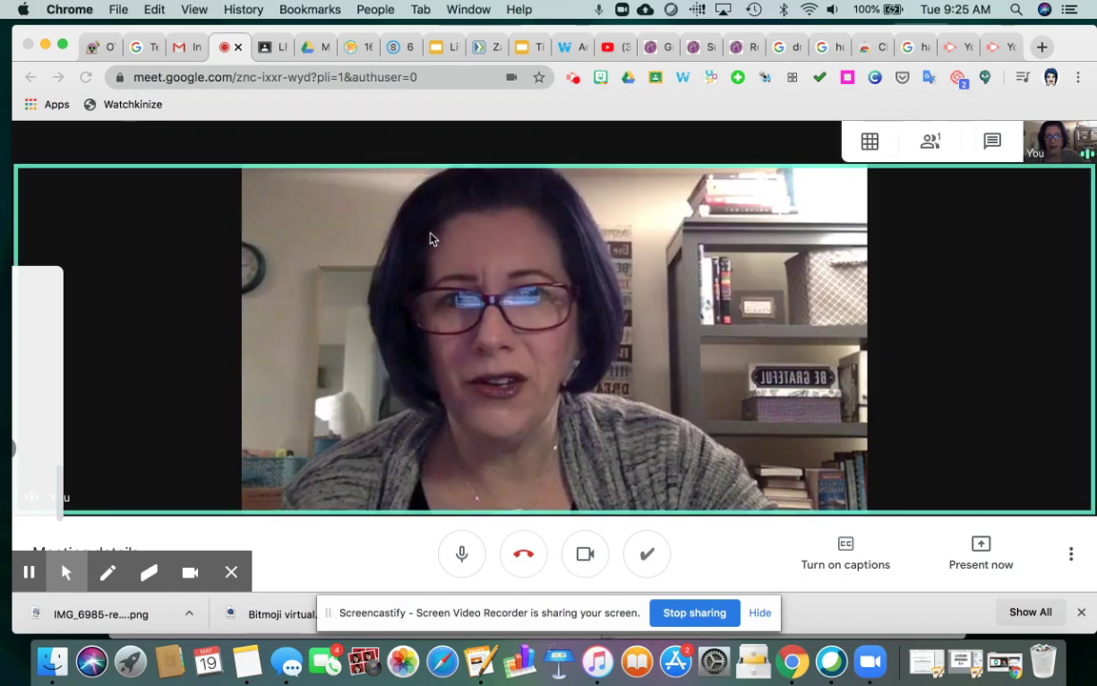
# Step: Enable Green Screen and set it to Virtual after briefly trying Default, showing the sunset backdrop
pyautogui.moveTo(27, 284)
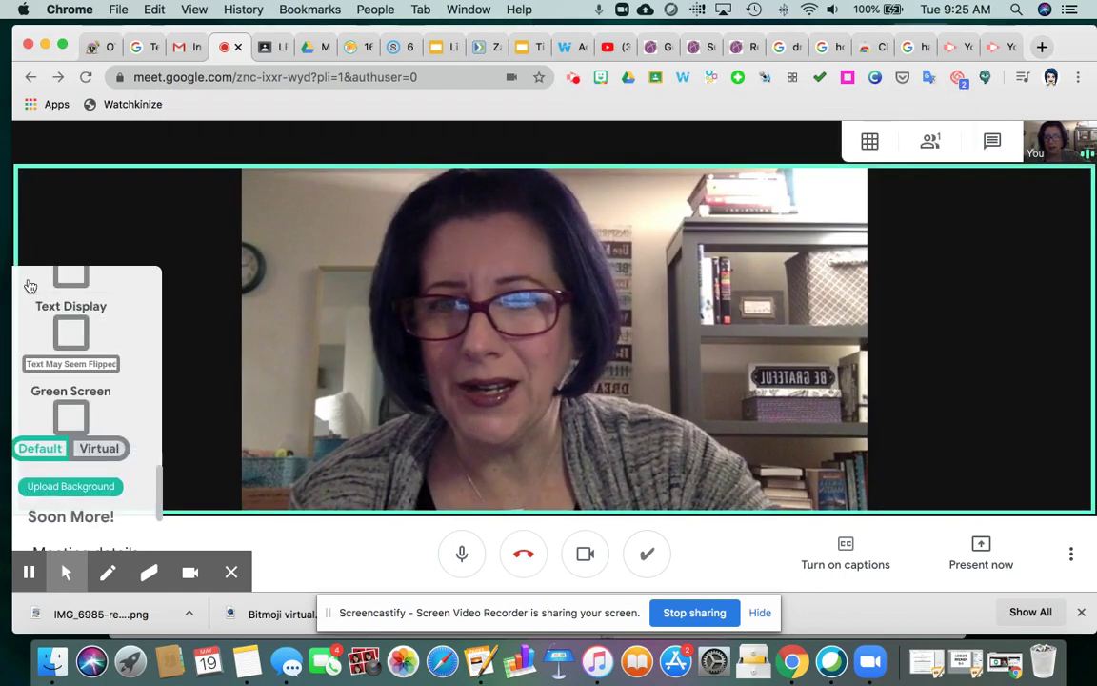
pyautogui.click(52, 453)
pyautogui.click(112, 449)
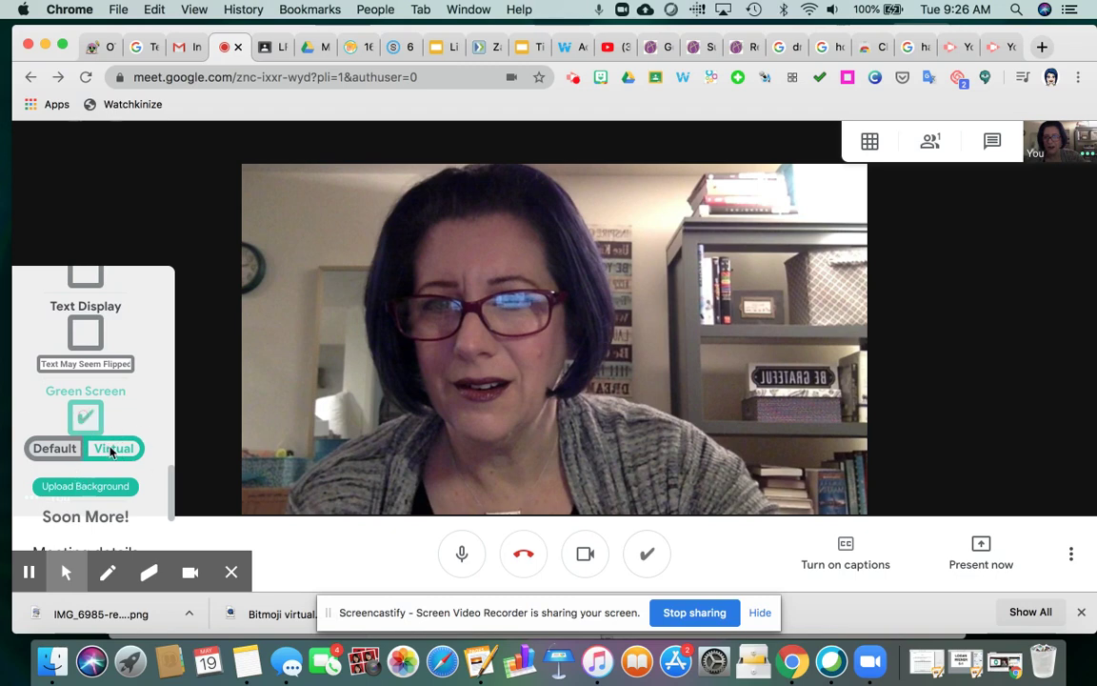
pyautogui.click(82, 452)
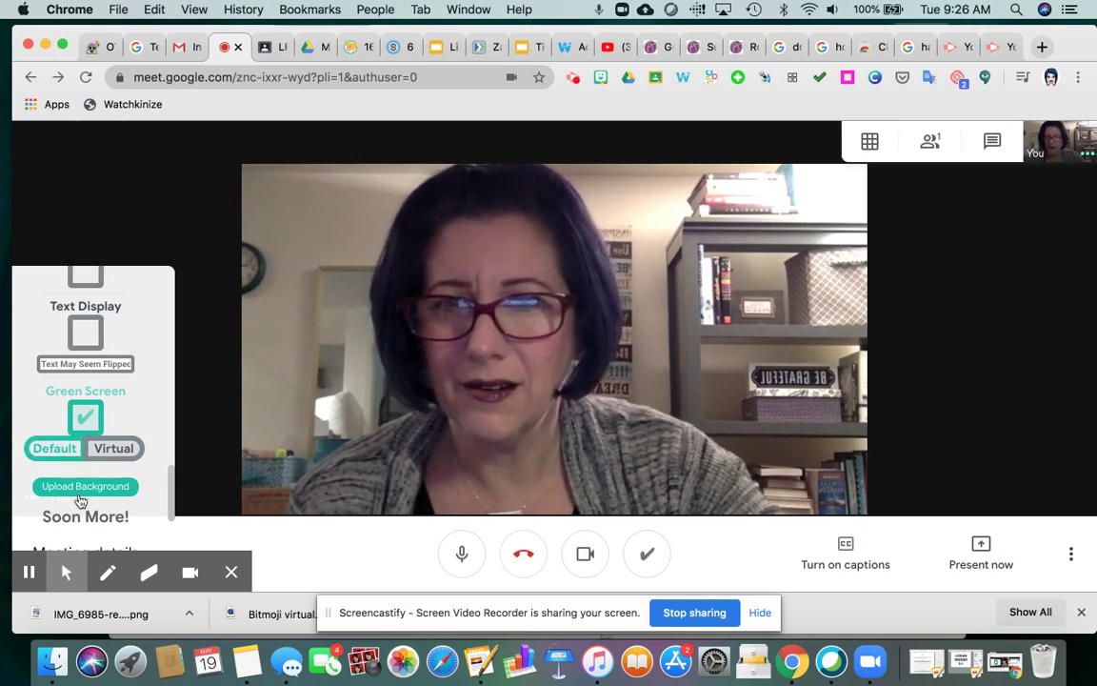
pyautogui.click(111, 450)
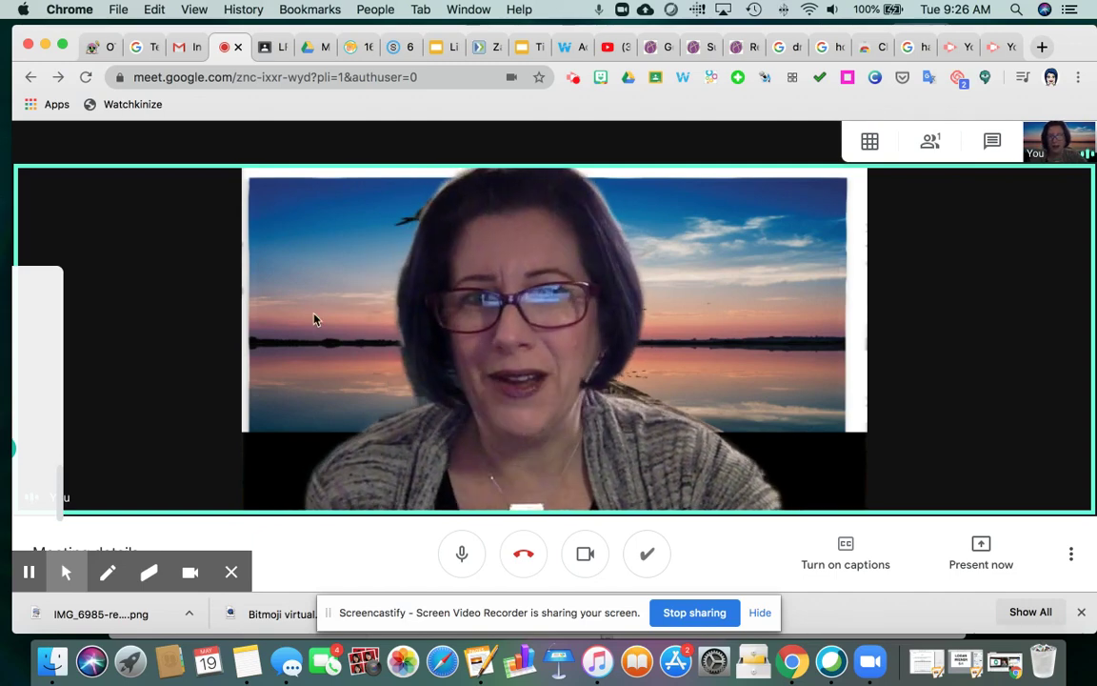
# Step: Turn off Green Screen in Visual Effects so the bookshelf room replaces the sunset background
pyautogui.moveTo(62, 446)
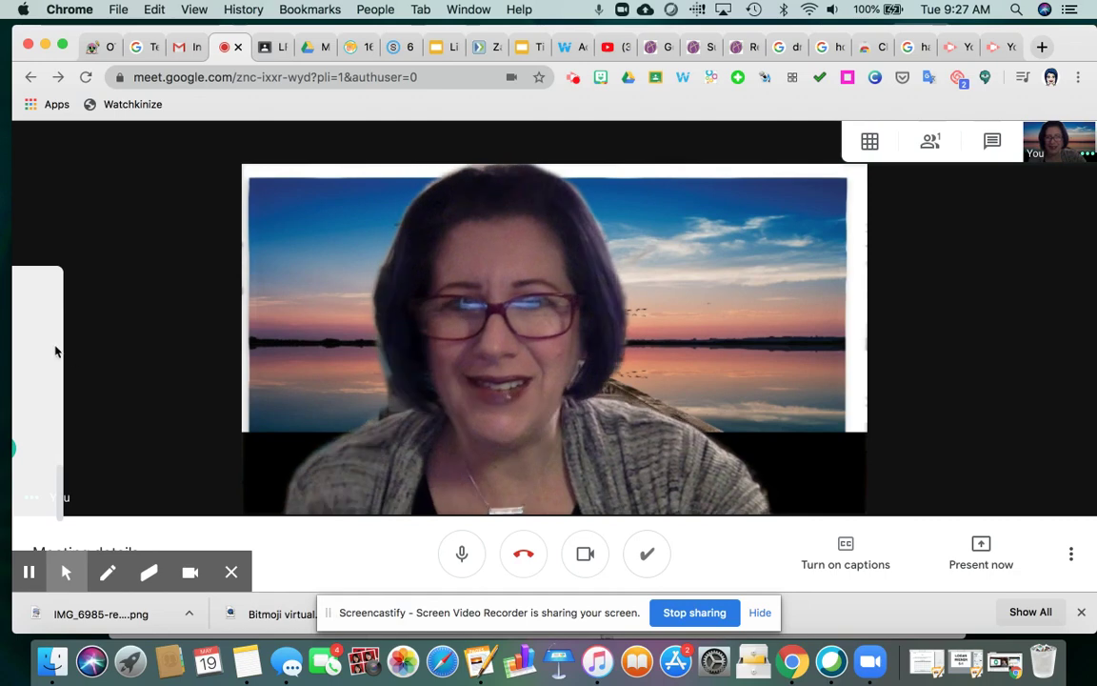
pyautogui.moveTo(58, 367)
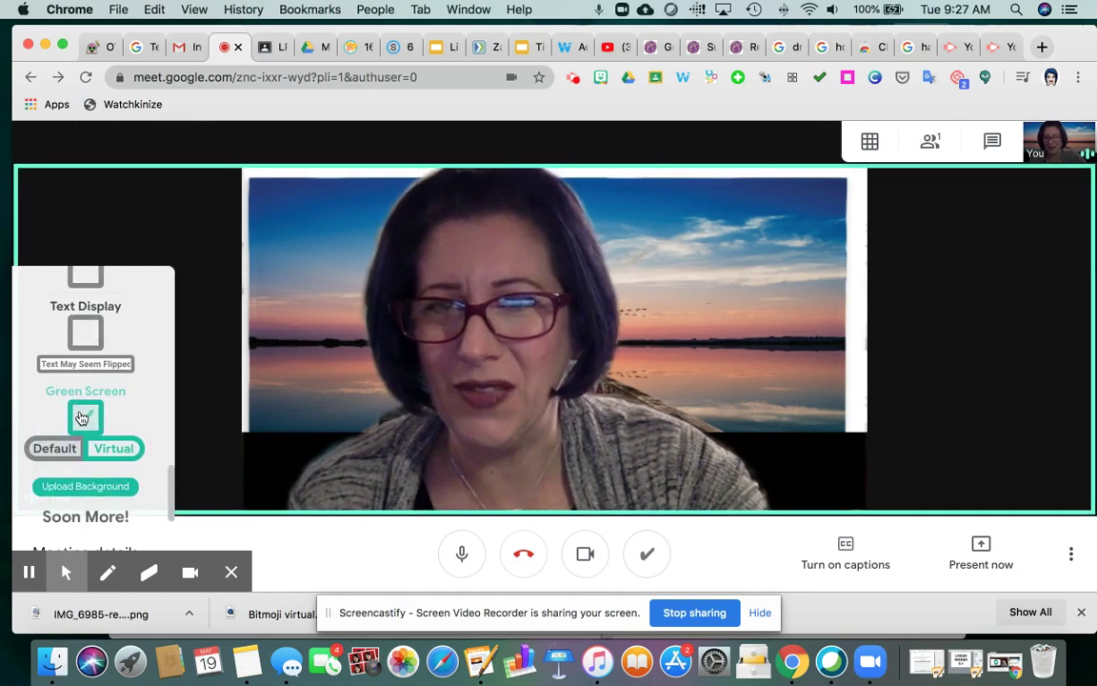
pyautogui.click(82, 418)
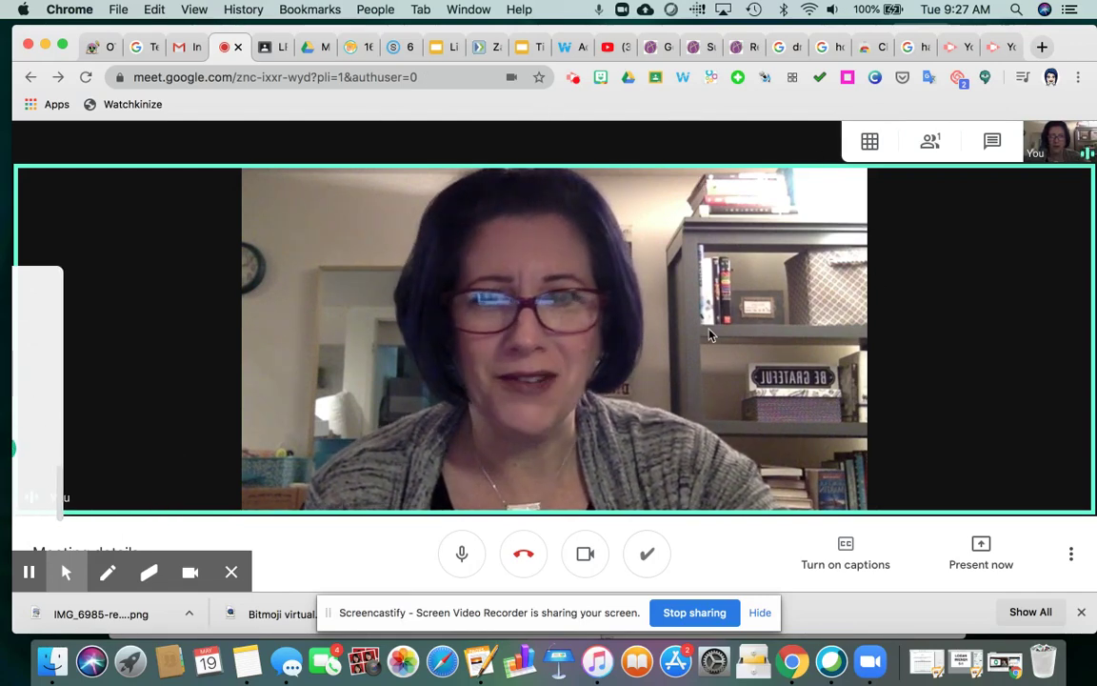
pyautogui.moveTo(86, 385)
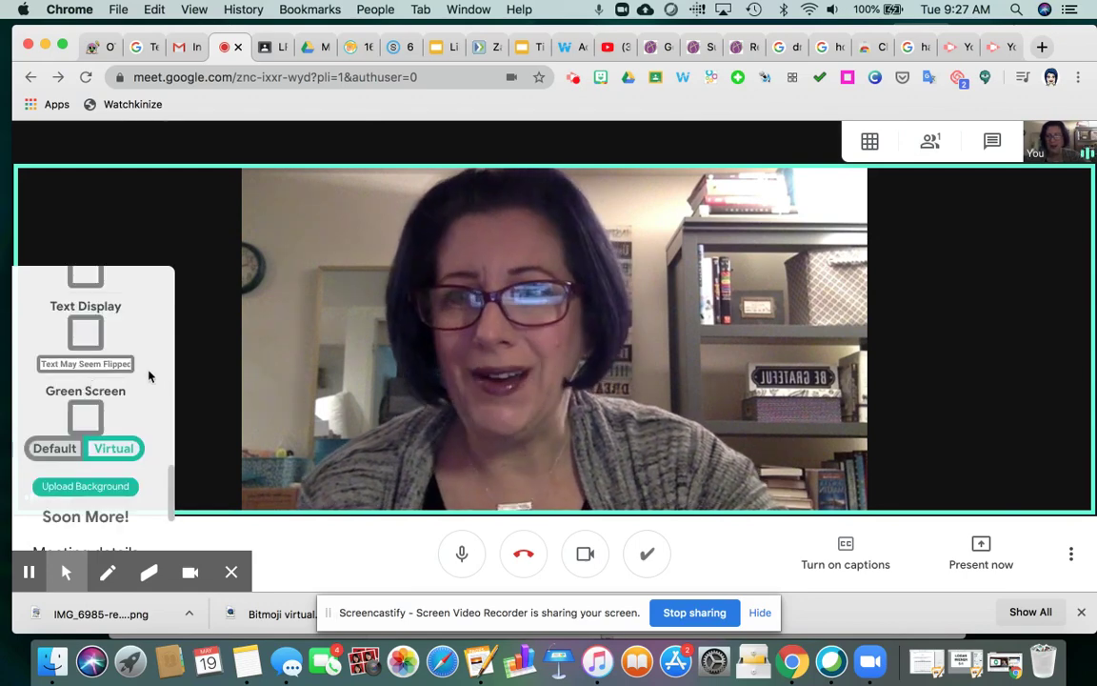
pyautogui.moveTo(169, 479); pyautogui.dragTo(156, 261)
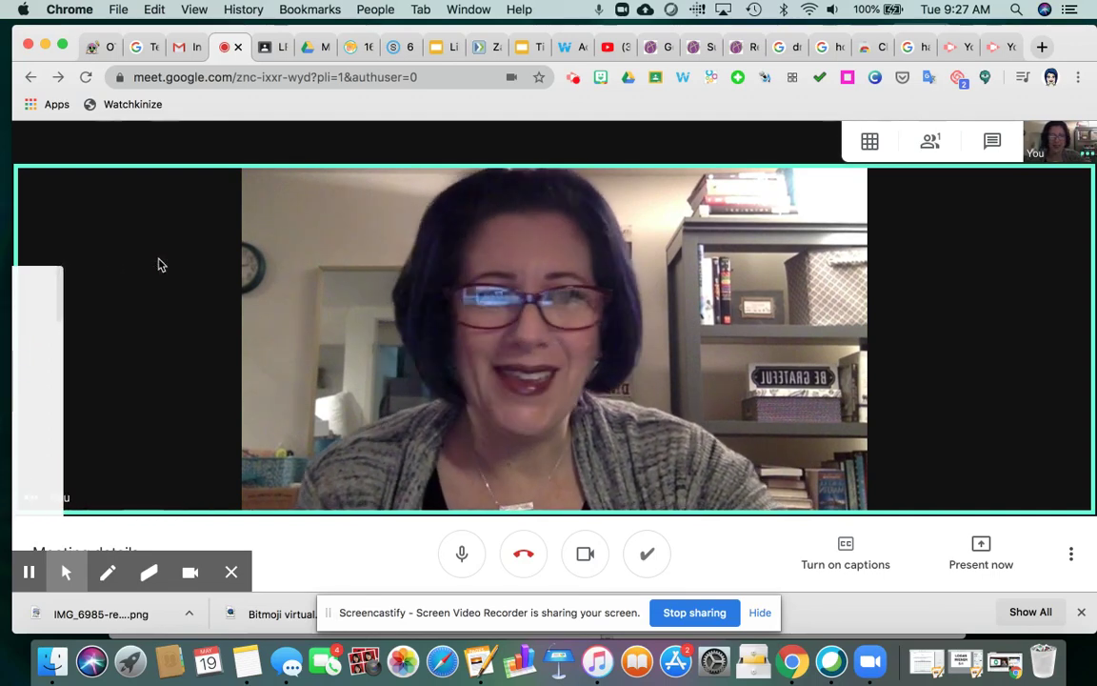